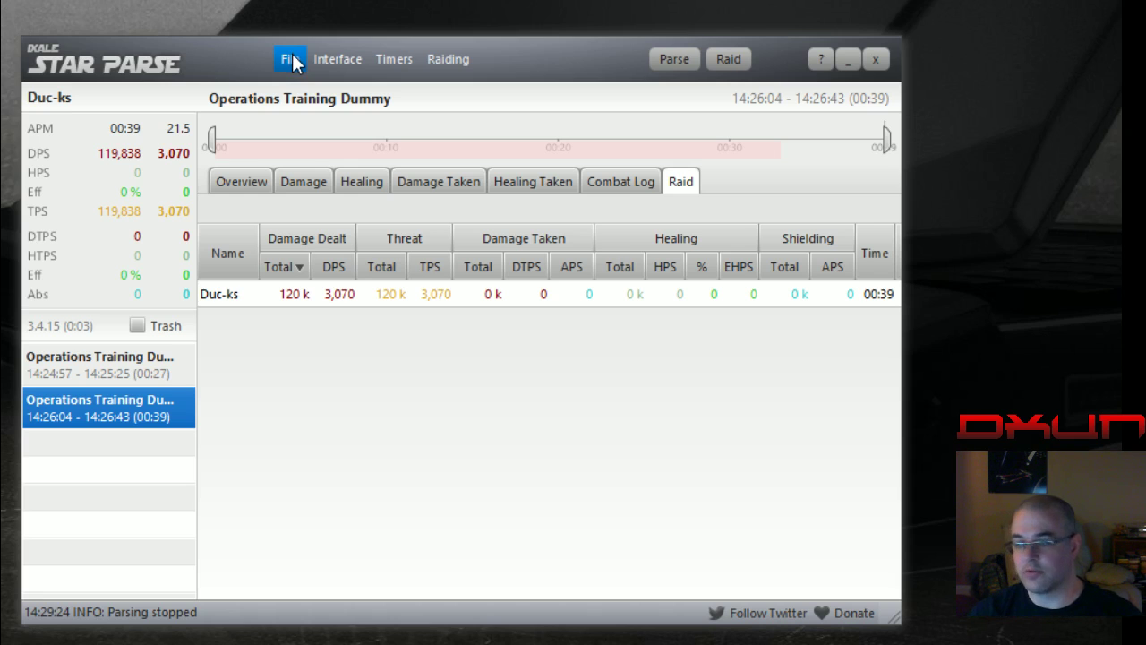
Open the File menu while the 00:39 Operations Training Dummy raid summary (3,070 DPS) is showing.
{"action": "left_click", "coordinate": [297, 65]}
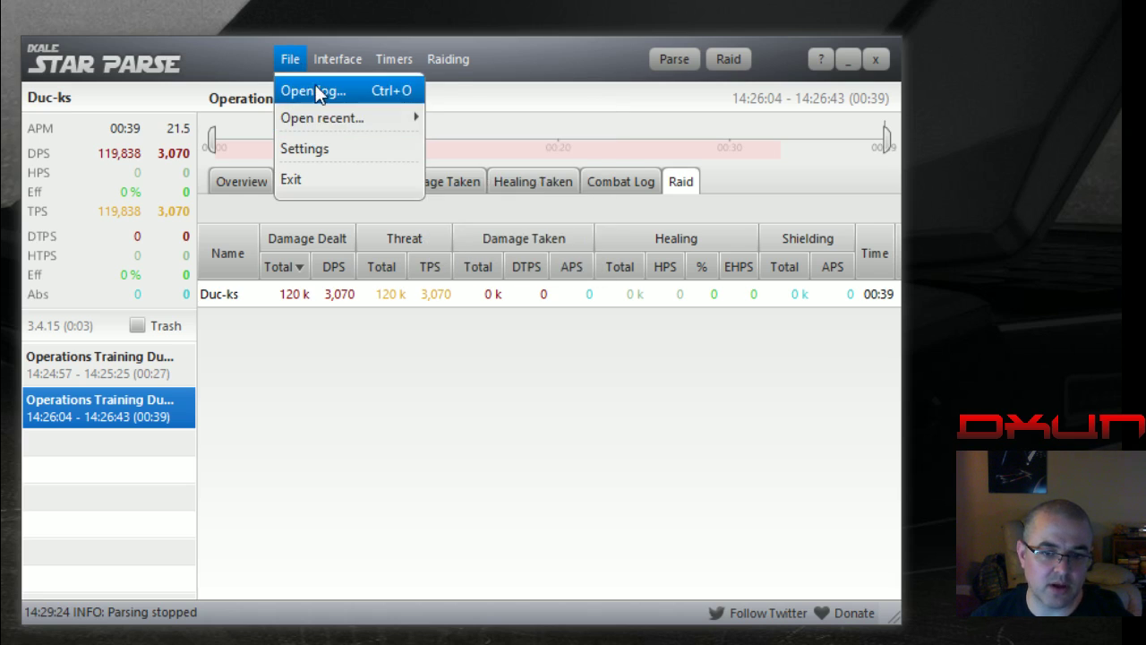
Open combat_2015-04-03_14_22_28_274918 from Documents > Star Wars - The Old Republic > CombatLogs for parsing.
{"action": "left_click", "coordinate": [315, 87]}
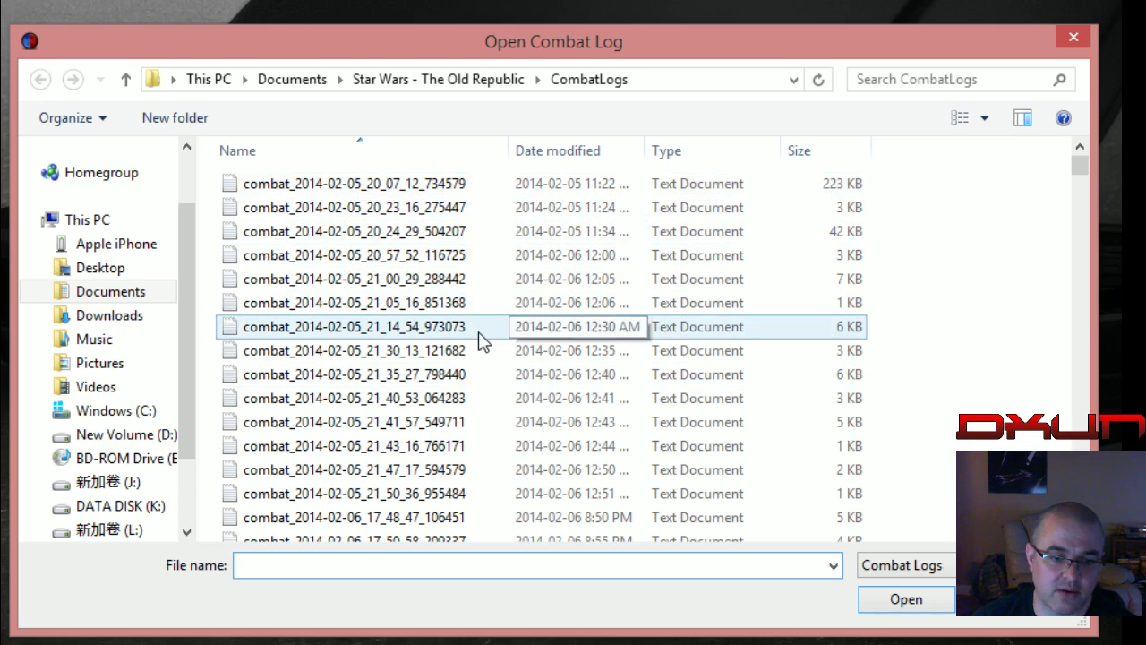
{"action": "left_click", "coordinate": [112, 293]}
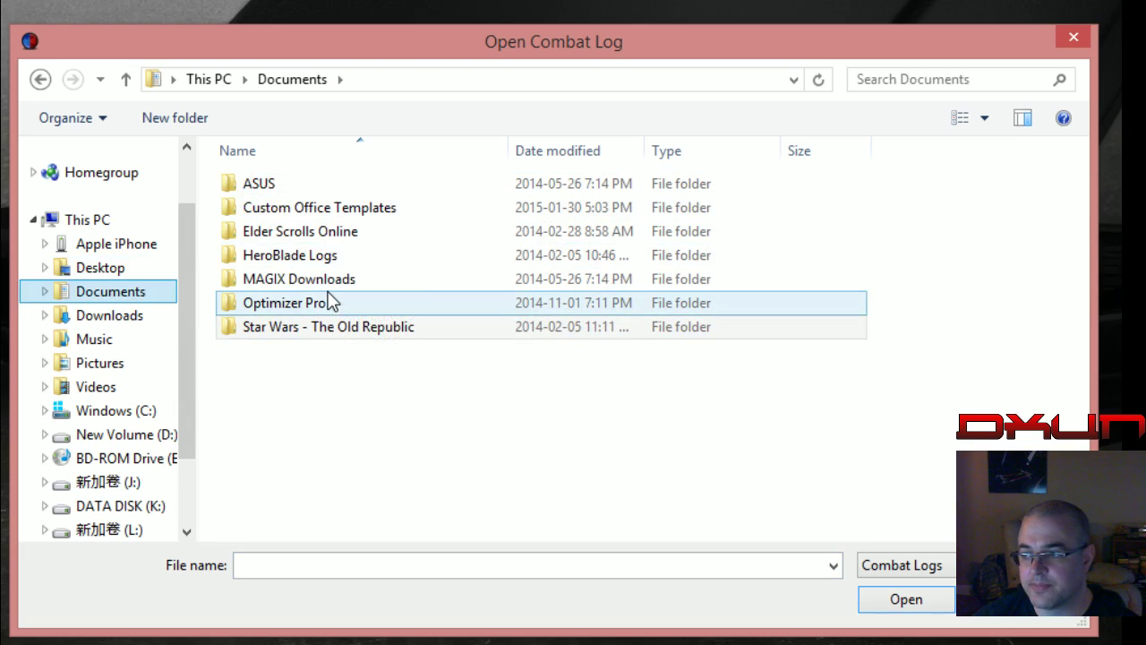
{"action": "double_click", "coordinate": [318, 329]}
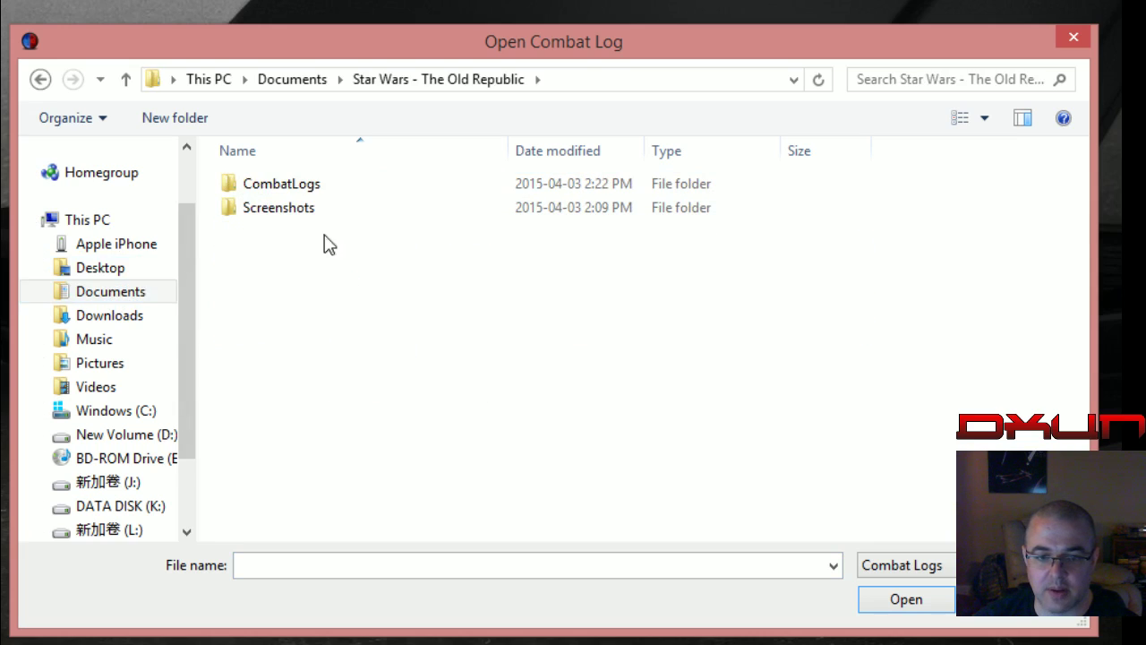
{"action": "left_click", "coordinate": [271, 190]}
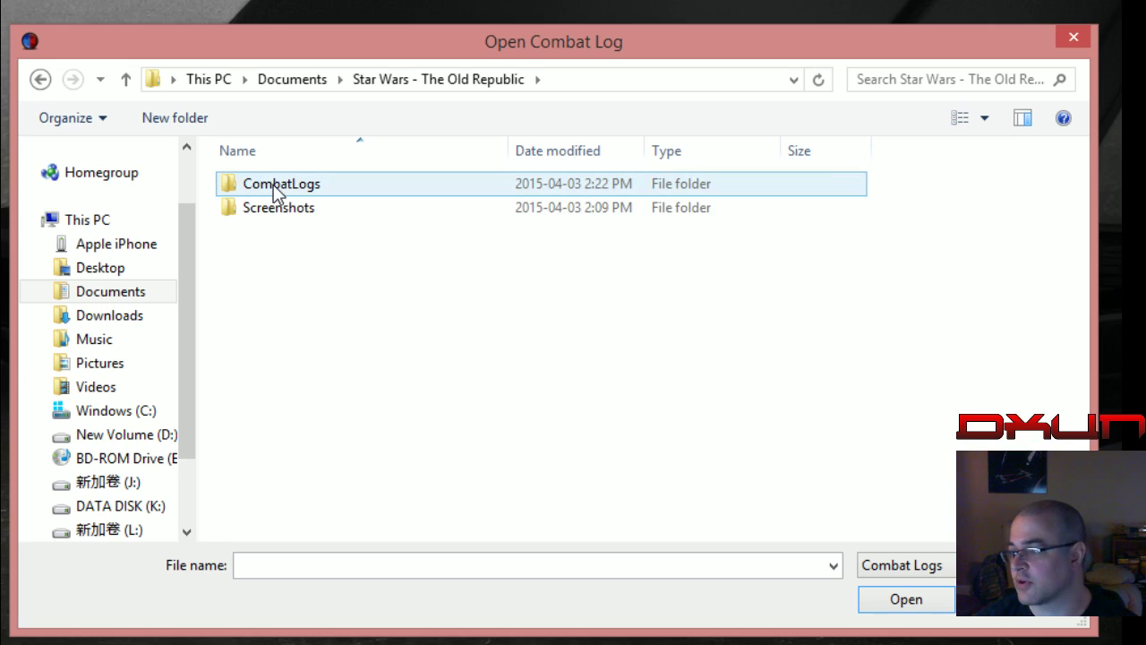
{"action": "double_click", "coordinate": [276, 192]}
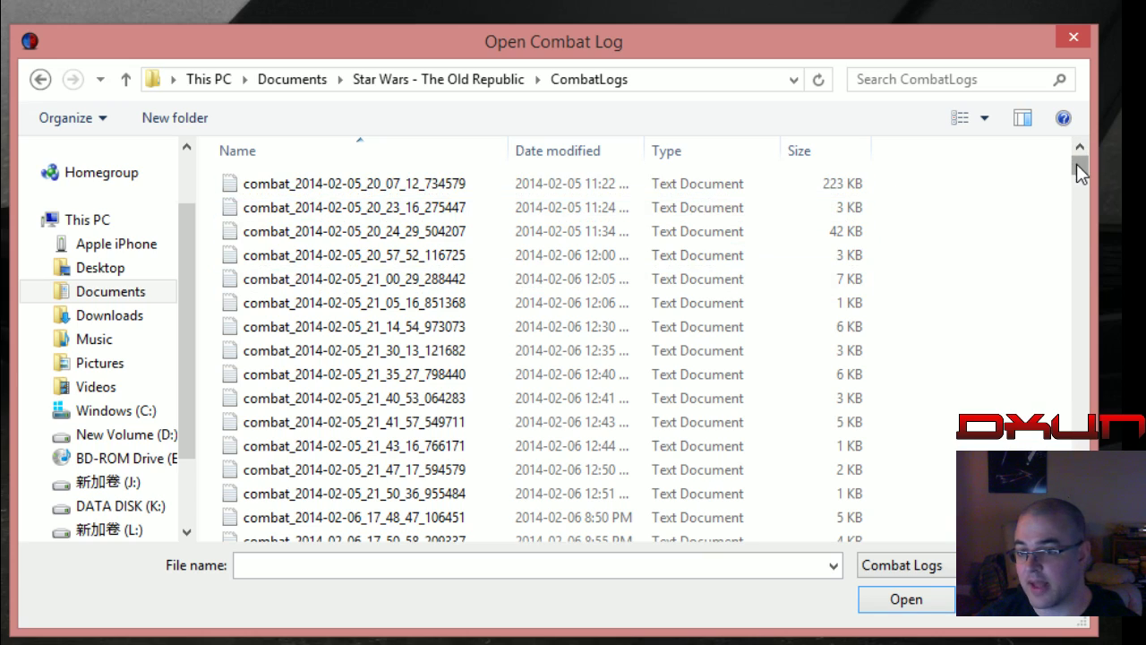
{"action": "left_click_drag", "start_coordinate": [1079, 172], "coordinate": [1079, 528]}
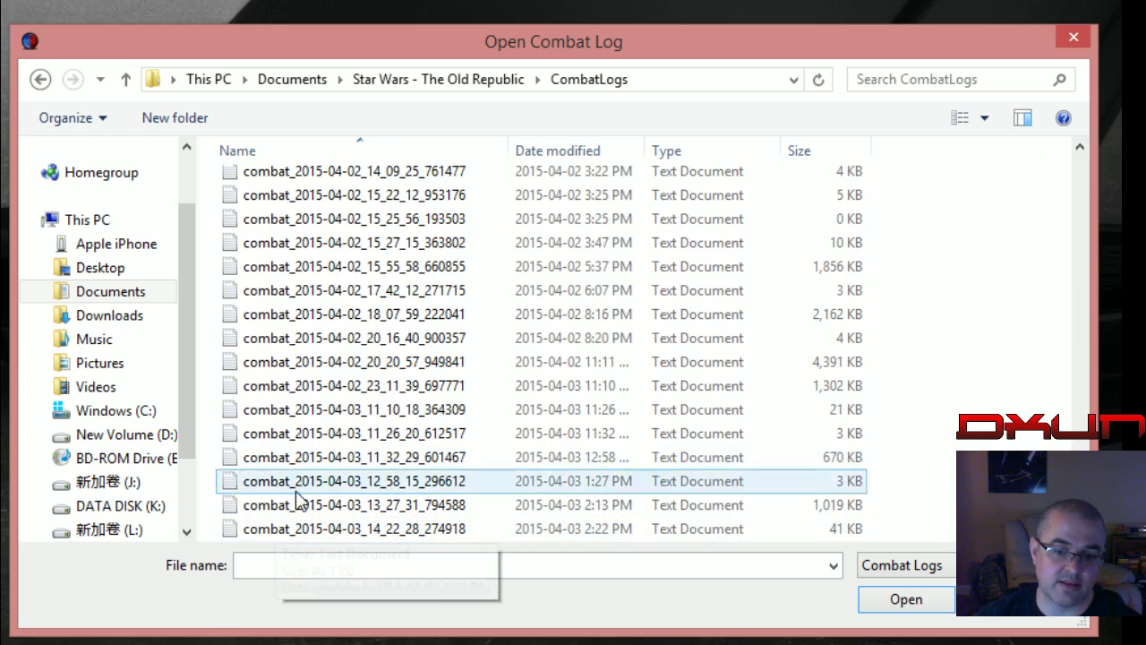
{"action": "left_click", "coordinate": [311, 528]}
{"action": "double_click", "coordinate": [311, 528]}
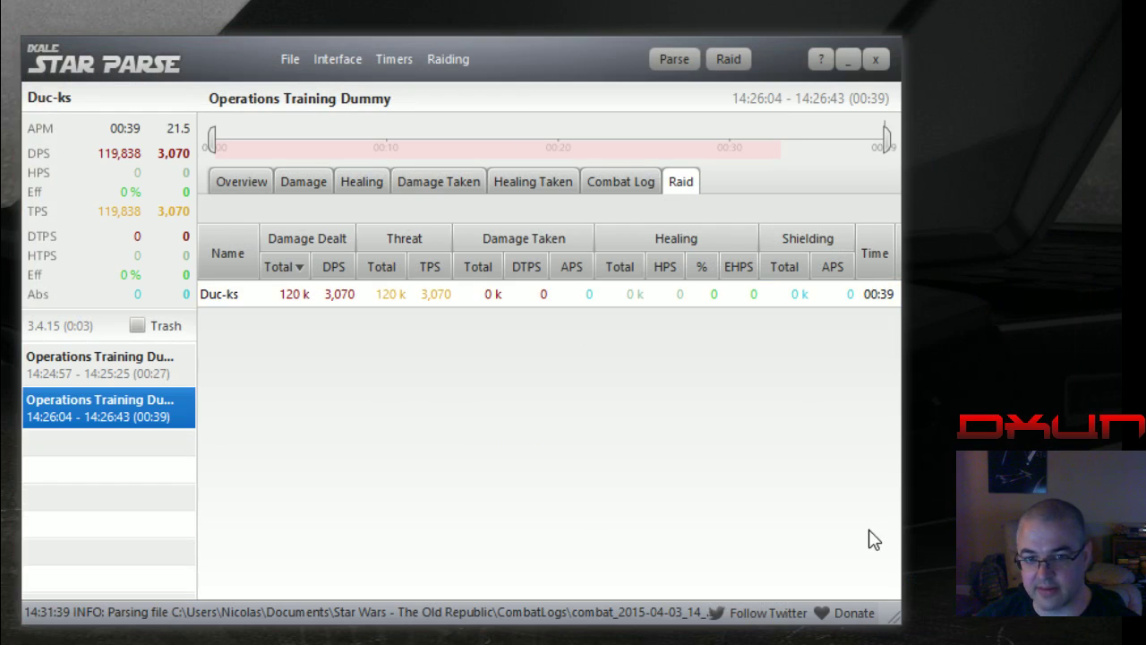
Review the Overview DPS chart, then show the Damage breakdown: Operations Training Dummy, 3,070 DPS, 119,838 total.
{"action": "left_click", "coordinate": [236, 183]}
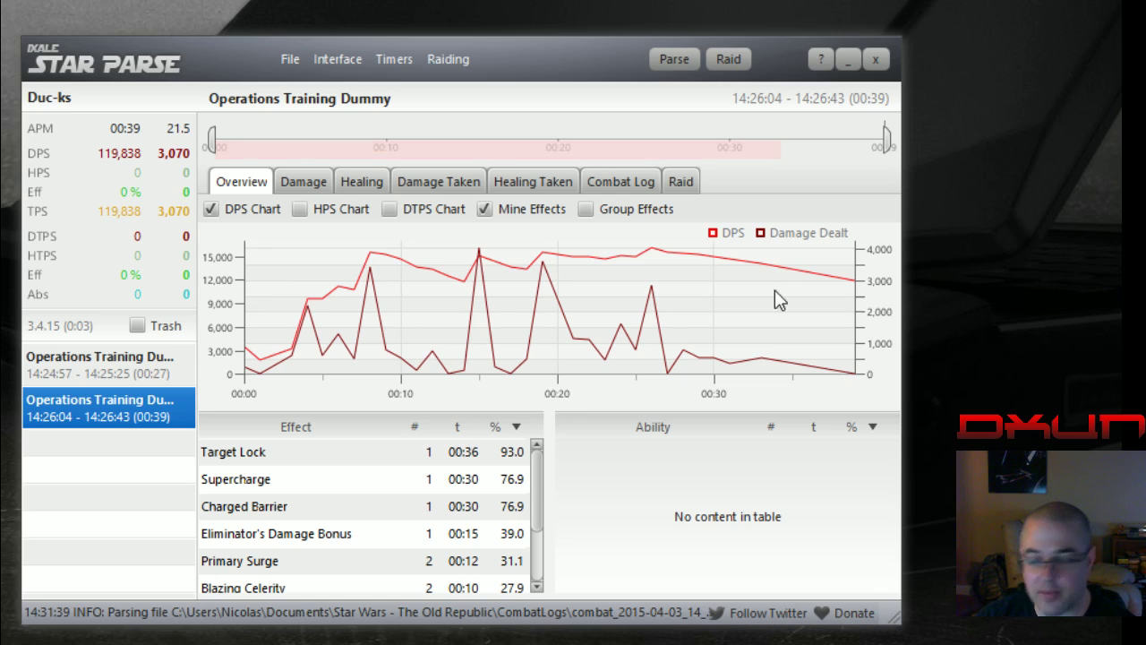
{"action": "left_click", "coordinate": [305, 181]}
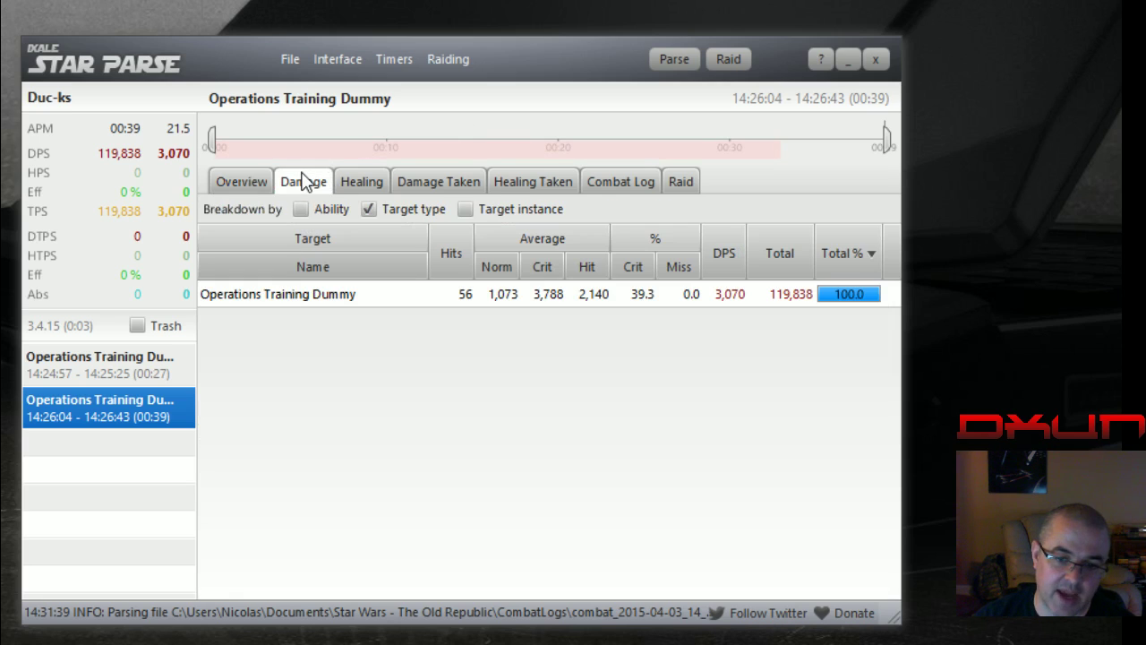
Step through the Healing, Damage Taken, Healing Taken and Combat Log views of the fight.
{"action": "mouse_move", "coordinate": [238, 304]}
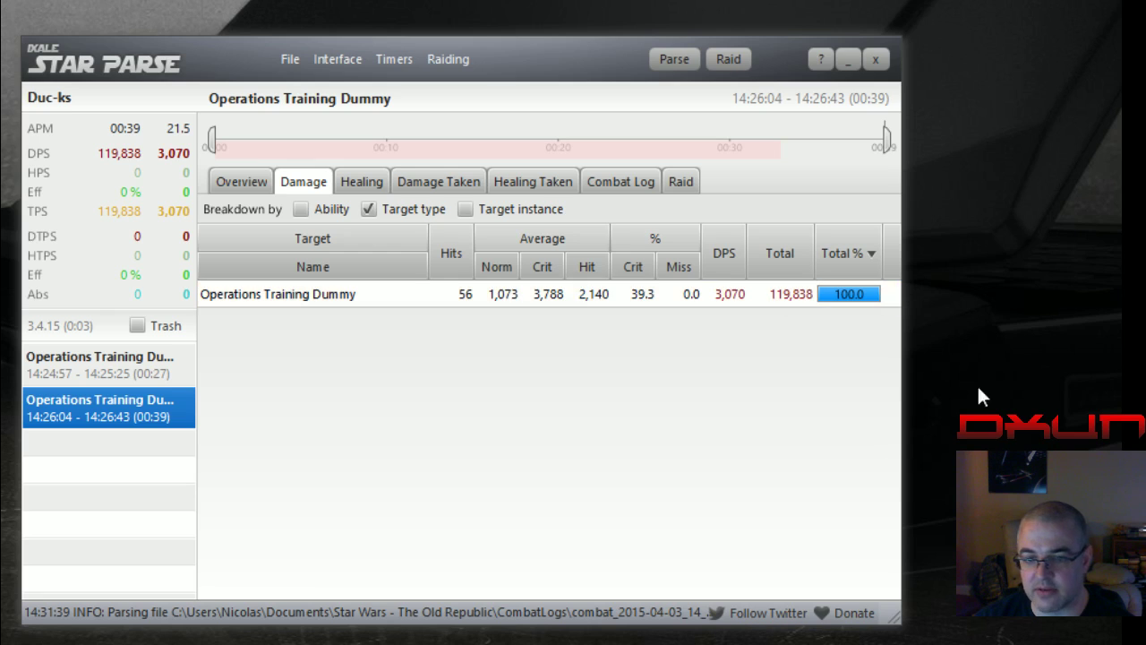
{"action": "left_click", "coordinate": [383, 185]}
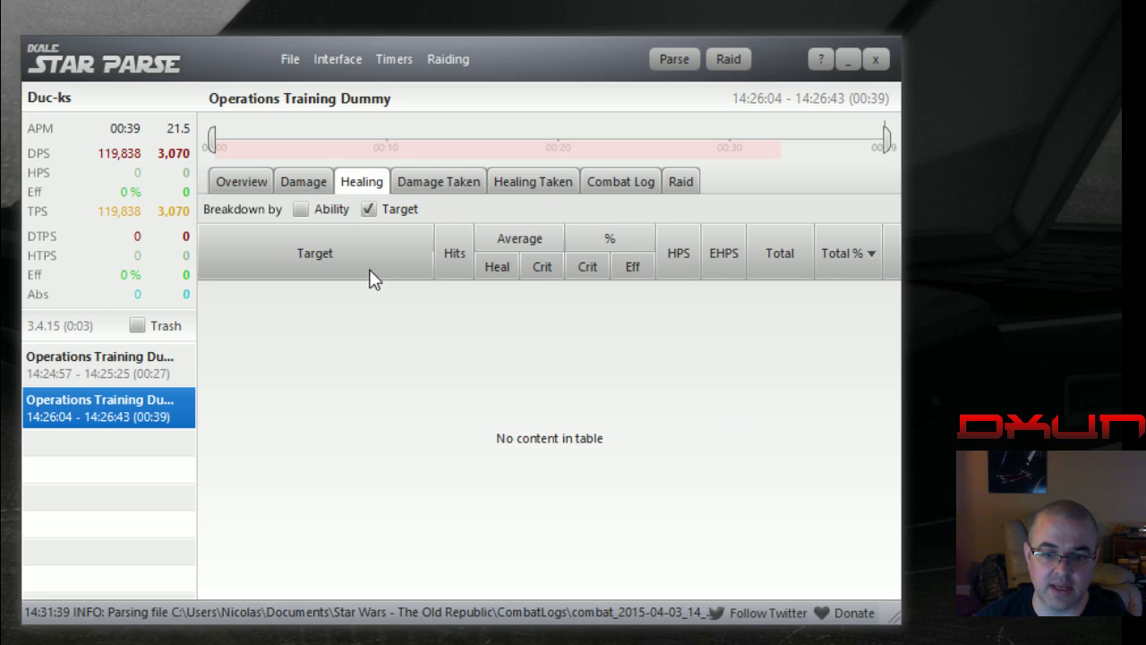
{"action": "left_click", "coordinate": [439, 184]}
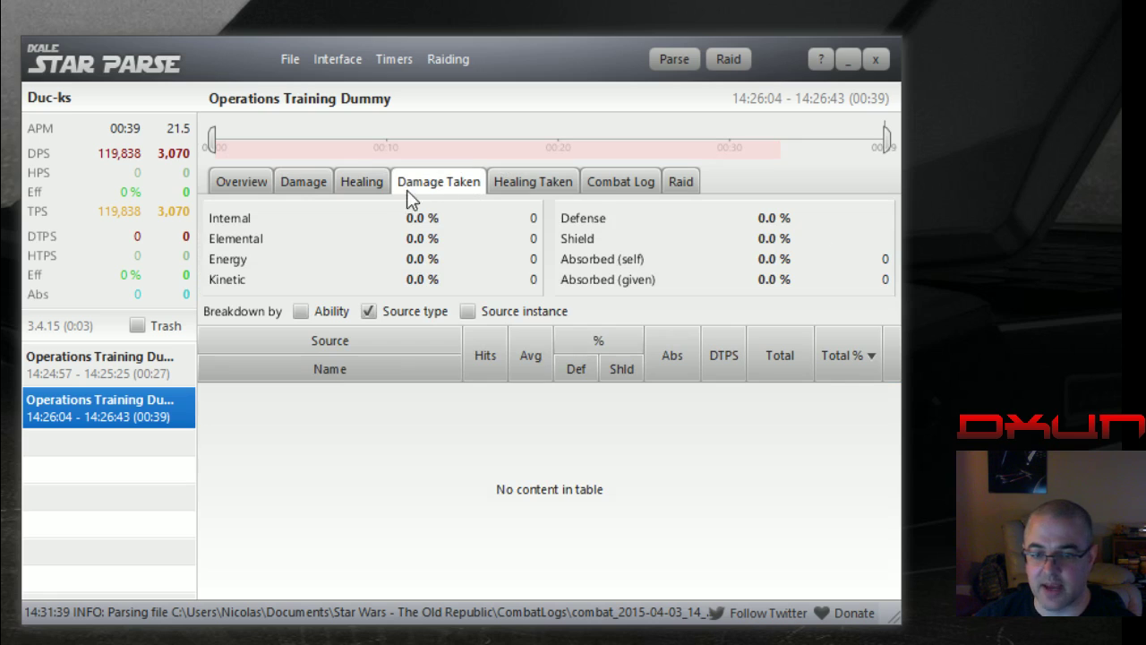
{"action": "left_click", "coordinate": [550, 181]}
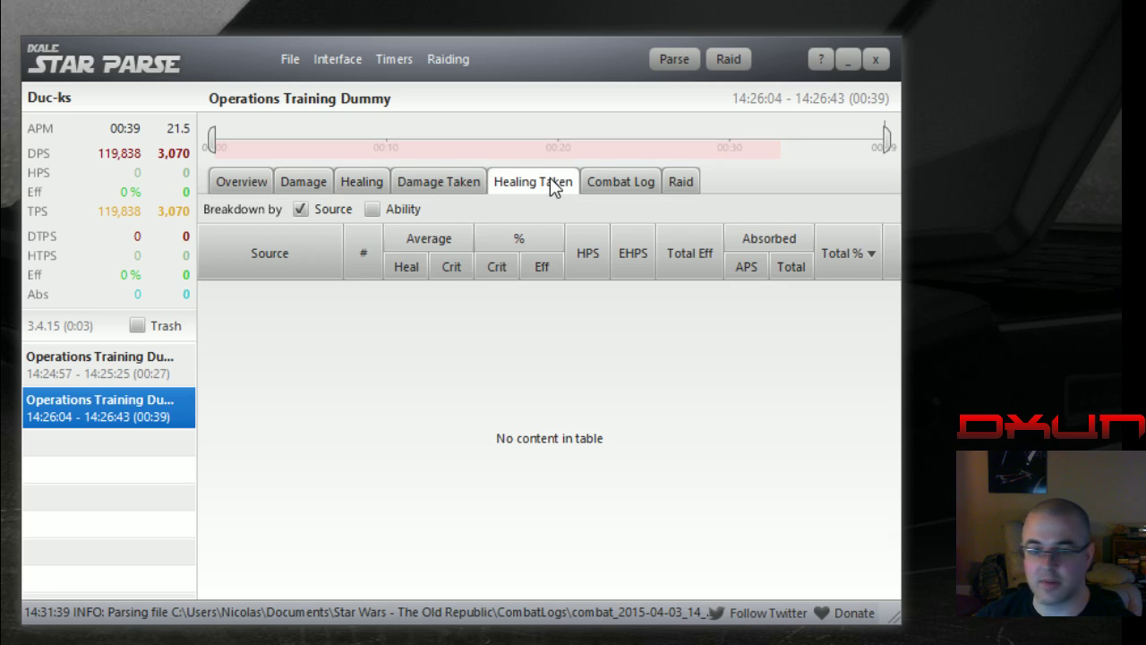
{"action": "left_click", "coordinate": [622, 183]}
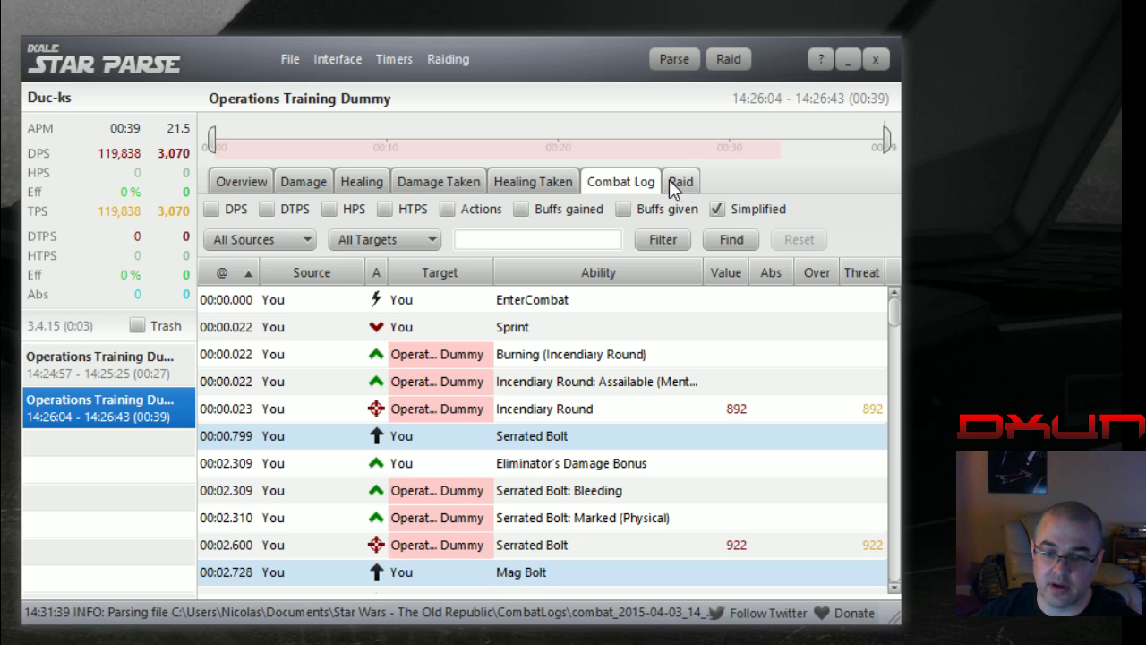
Return to the Raid summary, browse the menus, and open Settings on its General page.
{"action": "left_click", "coordinate": [681, 183]}
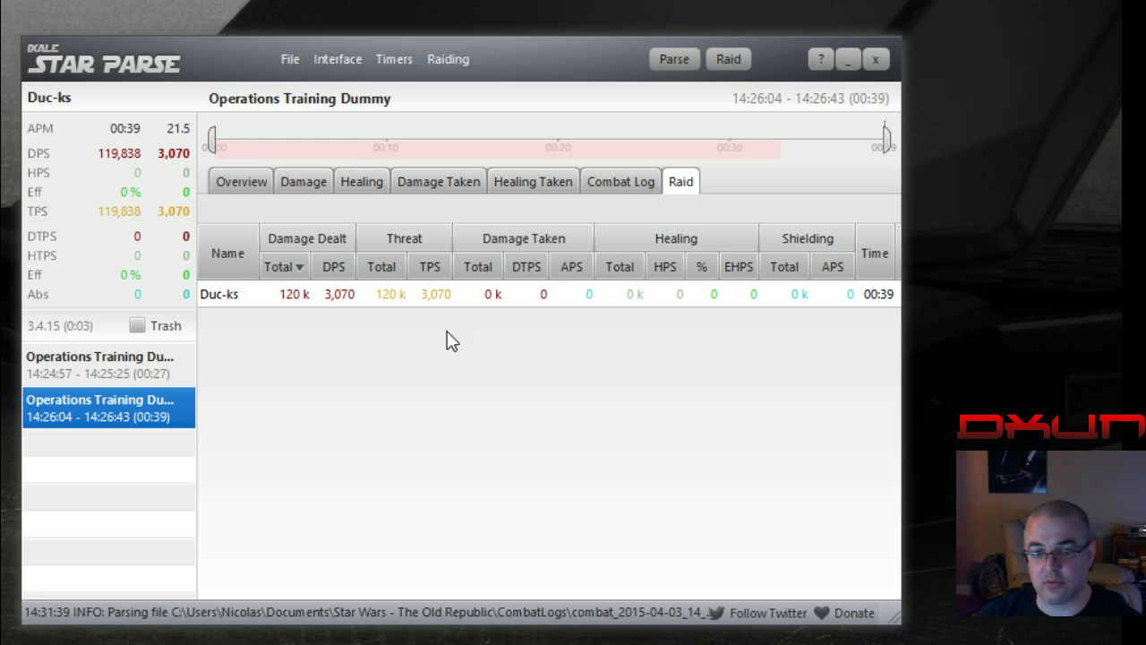
{"action": "left_click", "coordinate": [286, 62]}
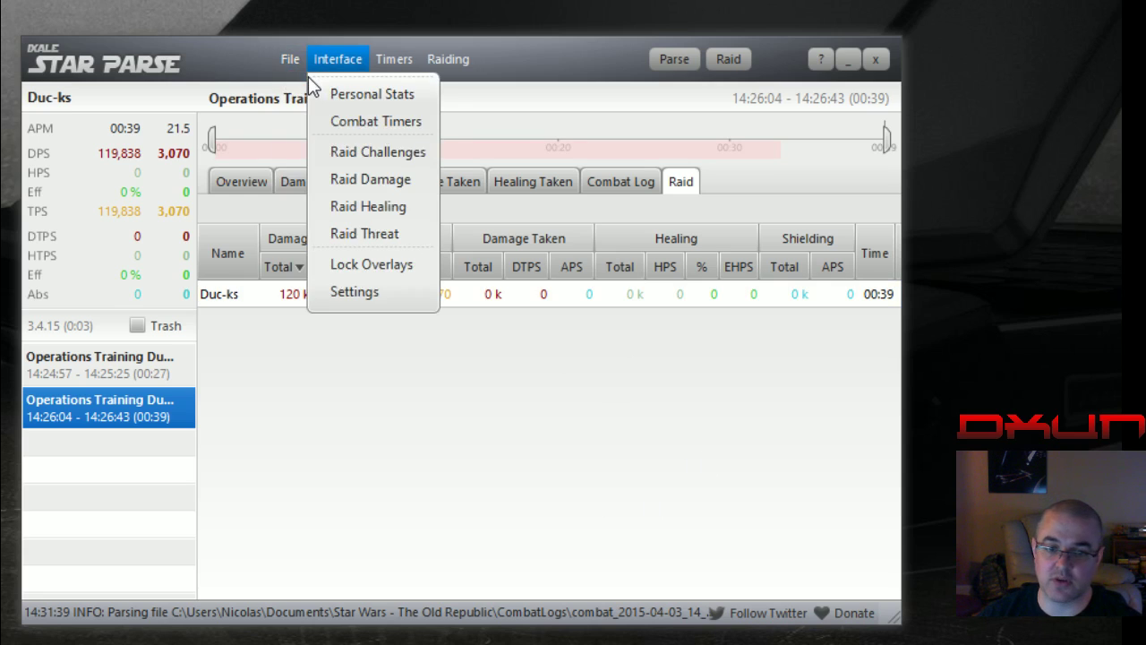
{"action": "mouse_move", "coordinate": [304, 119]}
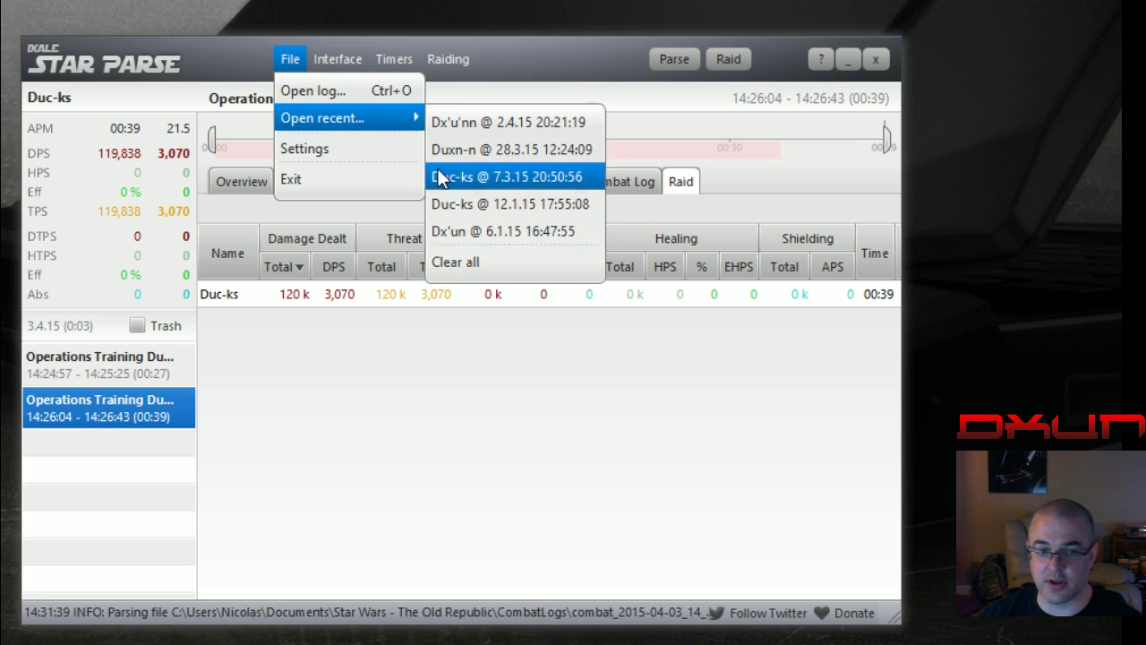
{"action": "left_click", "coordinate": [313, 149]}
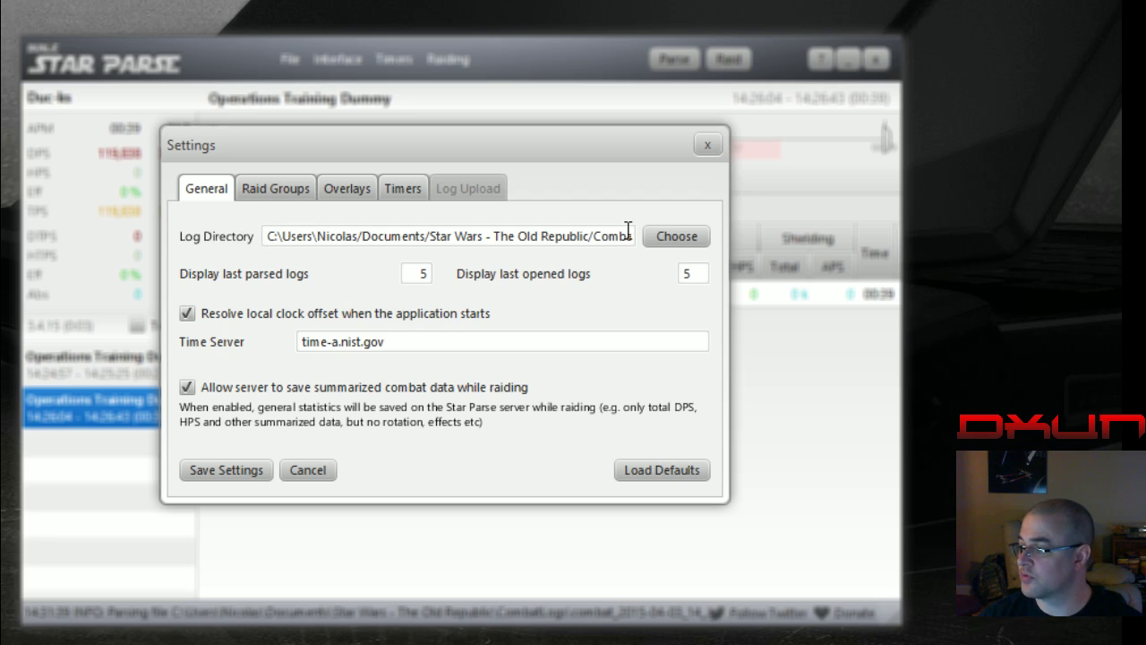
Close Settings unchanged, start and cancel opening a log file, then toggle the File menu.
{"action": "left_click", "coordinate": [712, 144]}
{"action": "left_click", "coordinate": [290, 59]}
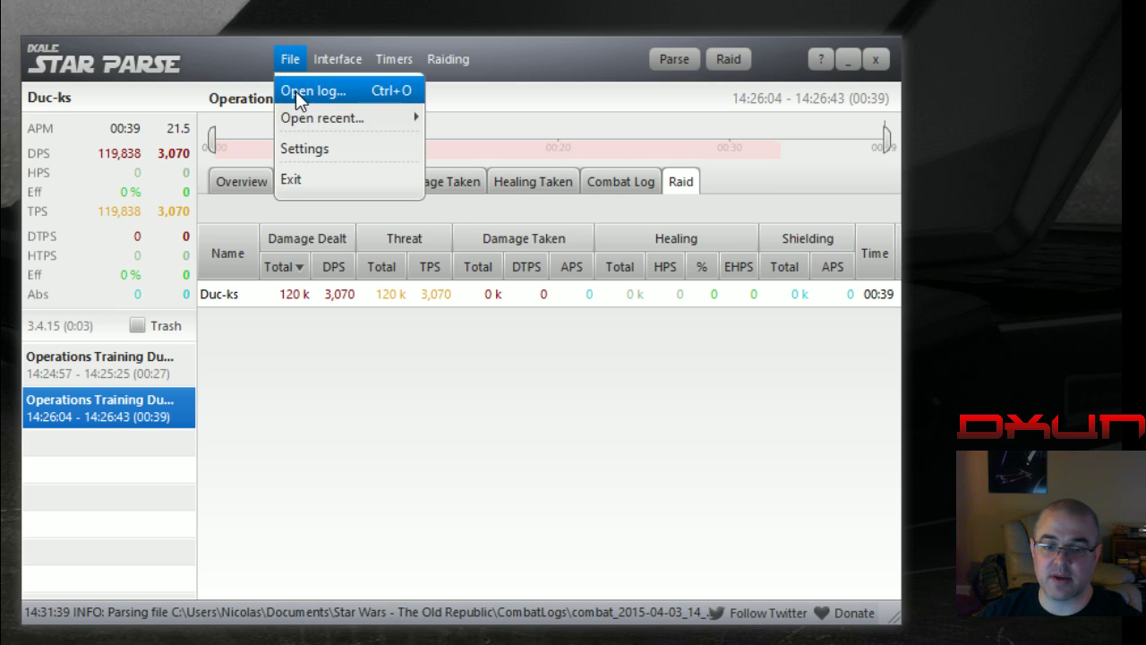
{"action": "left_click", "coordinate": [299, 90]}
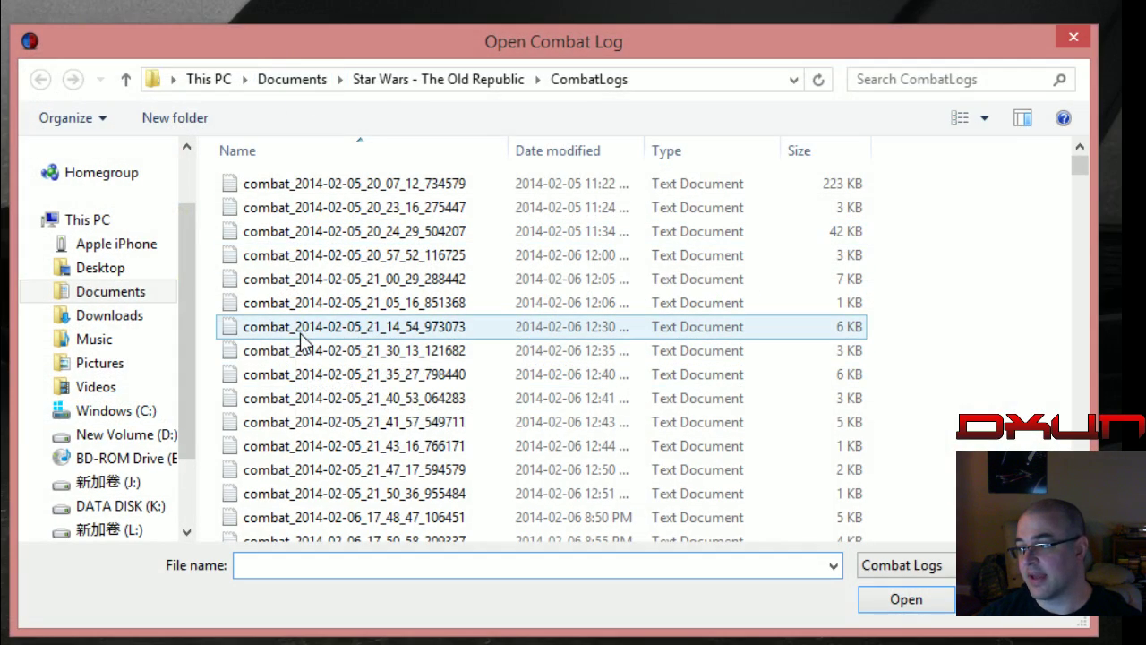
{"action": "left_click", "coordinate": [995, 609]}
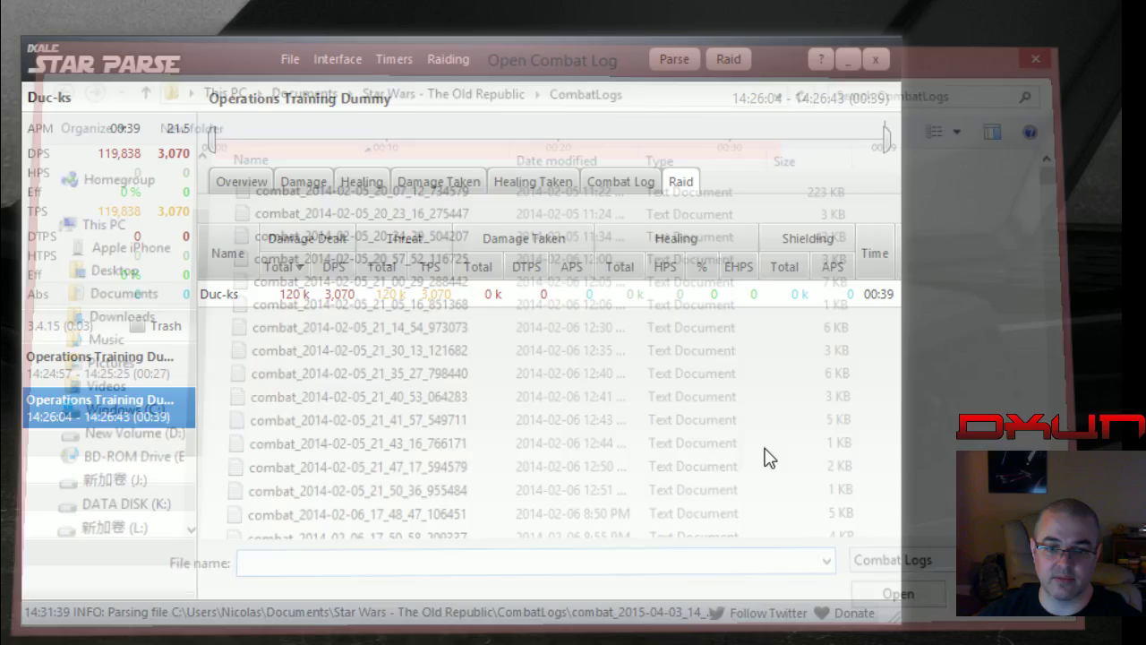
{"action": "left_click", "coordinate": [291, 59]}
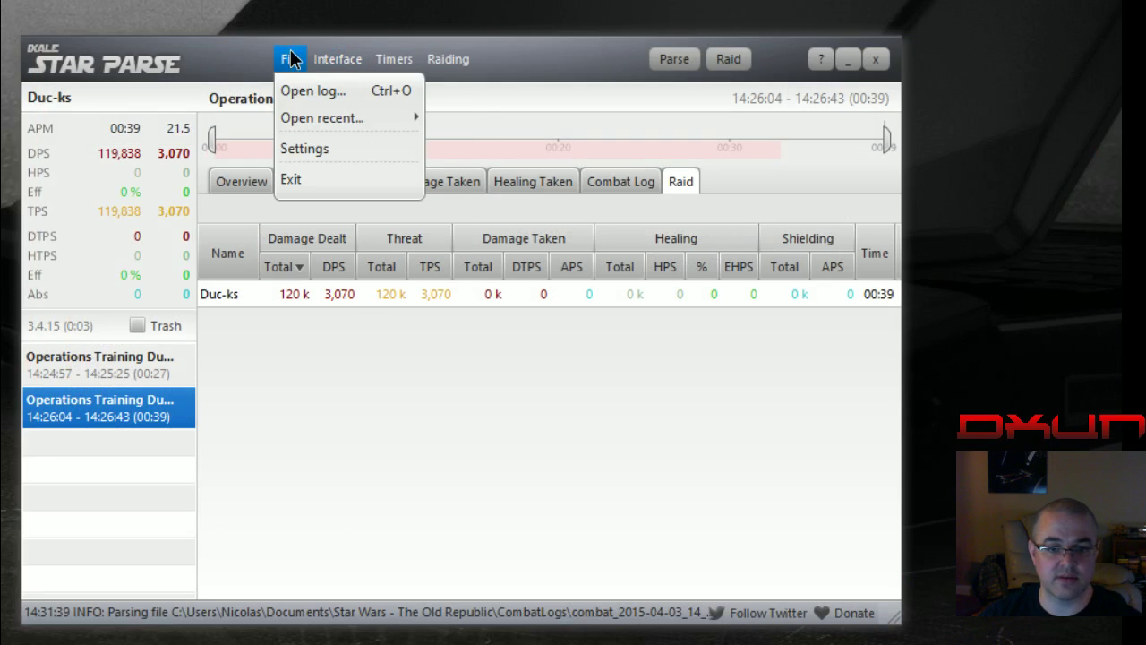
{"action": "left_click", "coordinate": [290, 59]}
Open Settings on the raid group page and select the balmorrarhg group.
{"action": "left_click", "coordinate": [291, 59]}
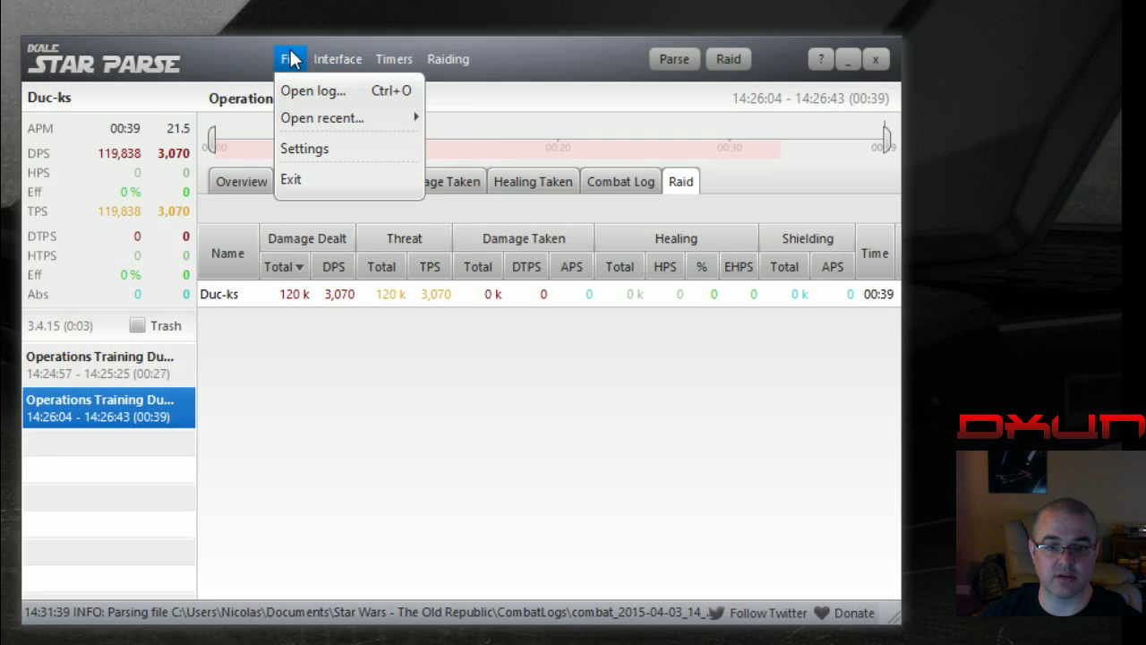
{"action": "left_click", "coordinate": [302, 149]}
{"action": "left_click", "coordinate": [309, 191]}
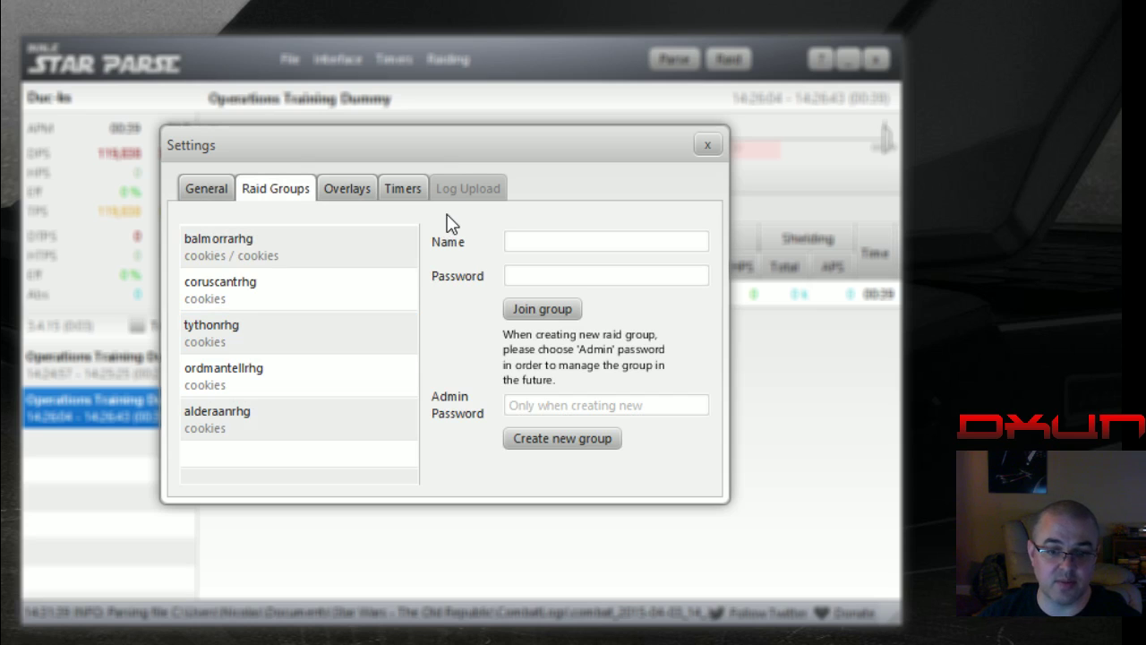
{"action": "left_click", "coordinate": [371, 243]}
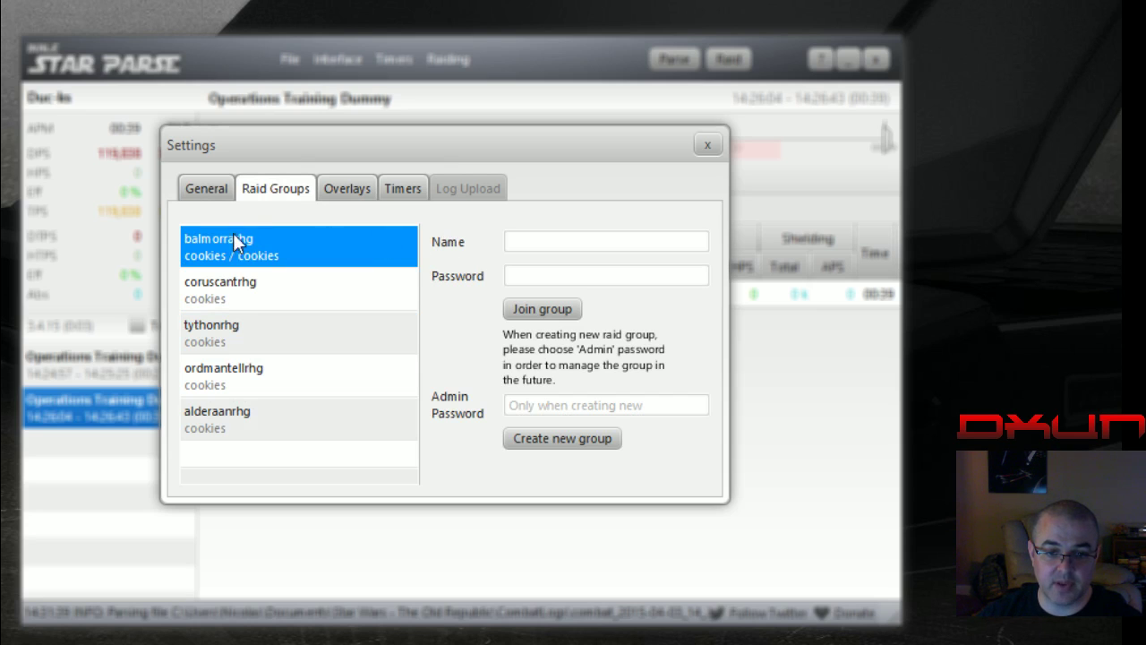
Create raid group 'balmorrak', entering its group password and admin password.
{"action": "left_click", "coordinate": [526, 239]}
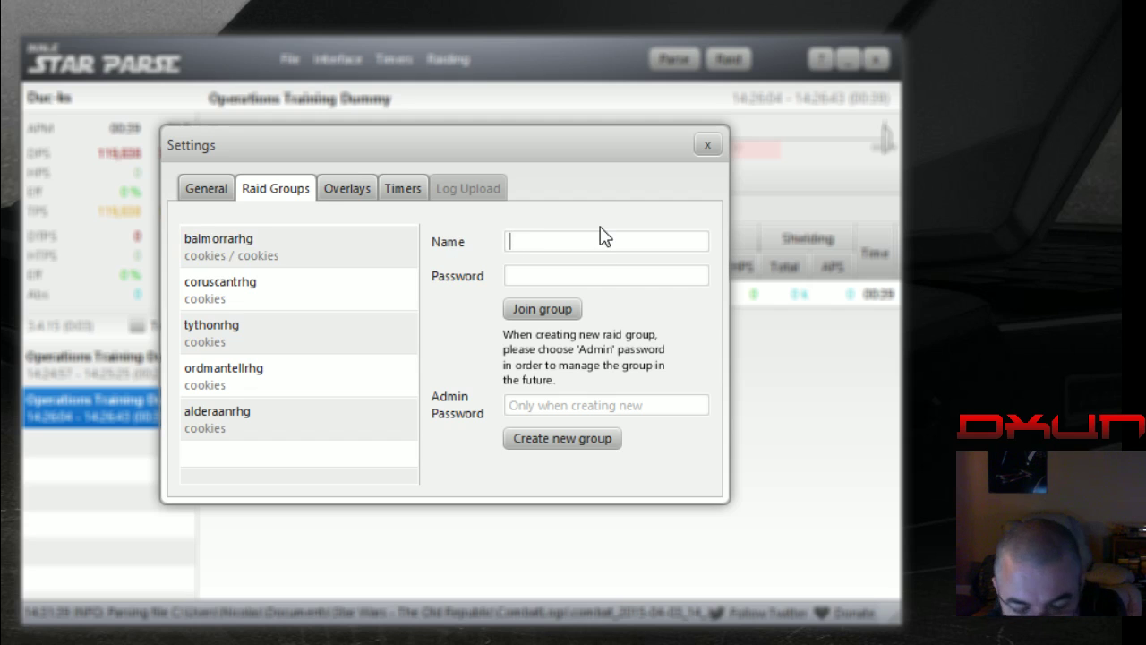
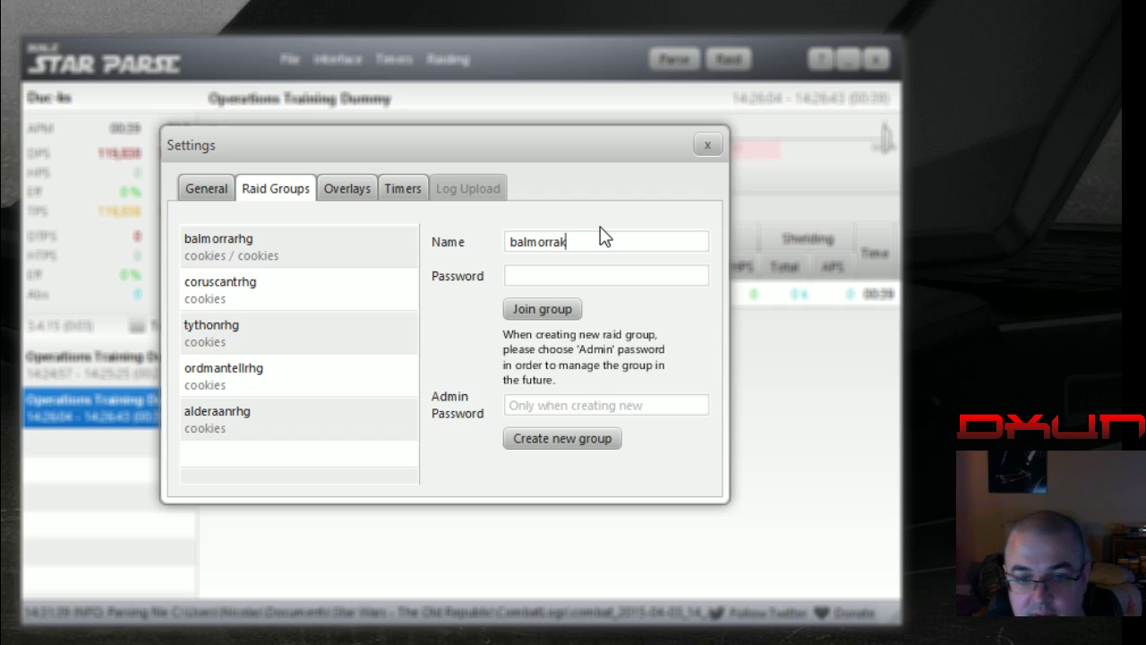
{"action": "left_click", "coordinate": [510, 278]}
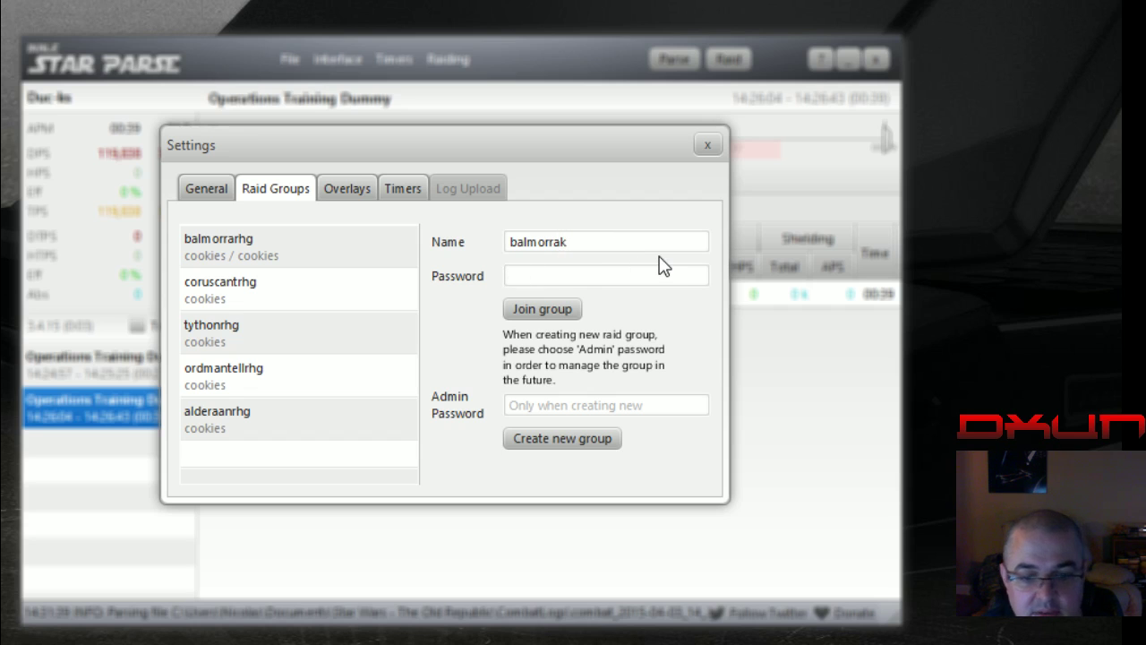
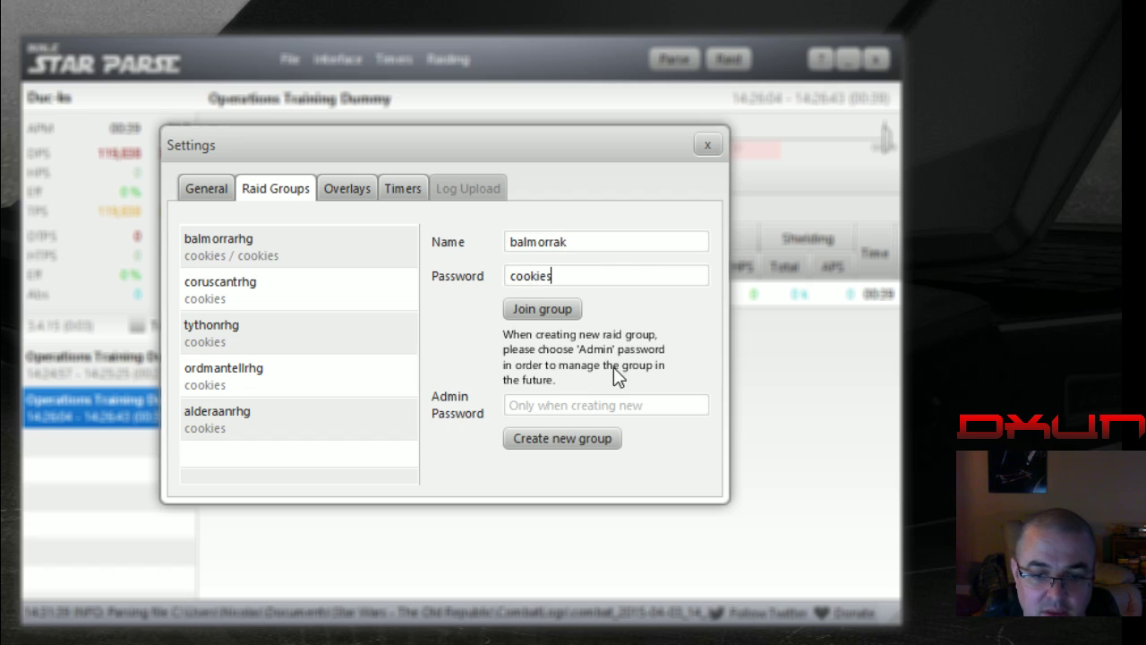
{"action": "left_click", "coordinate": [553, 406]}
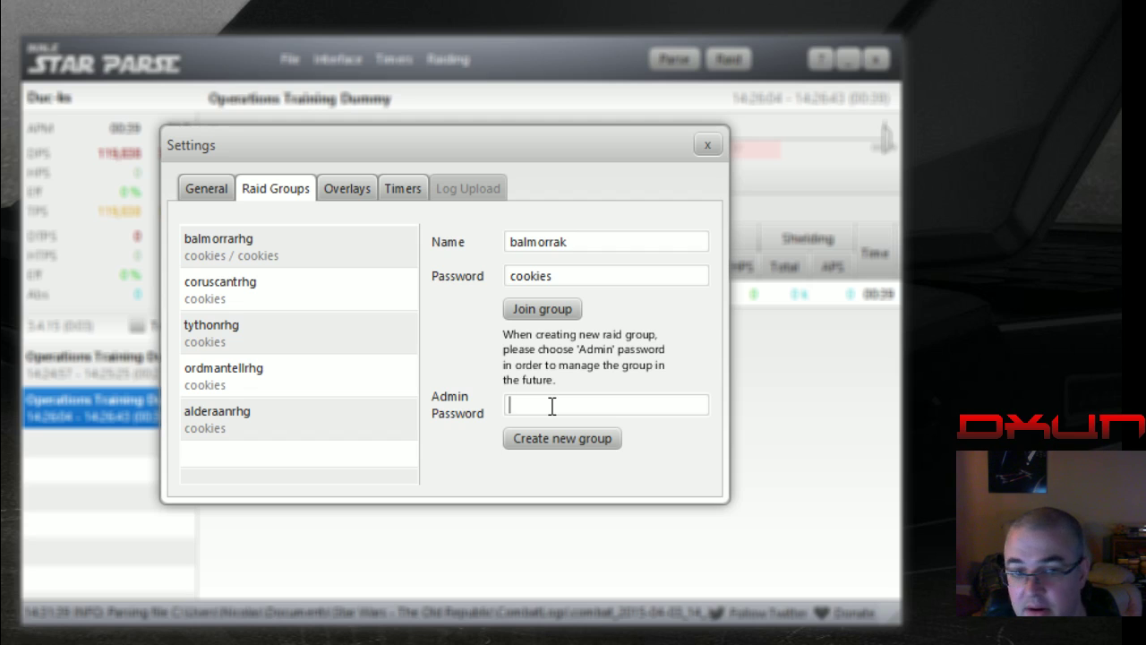
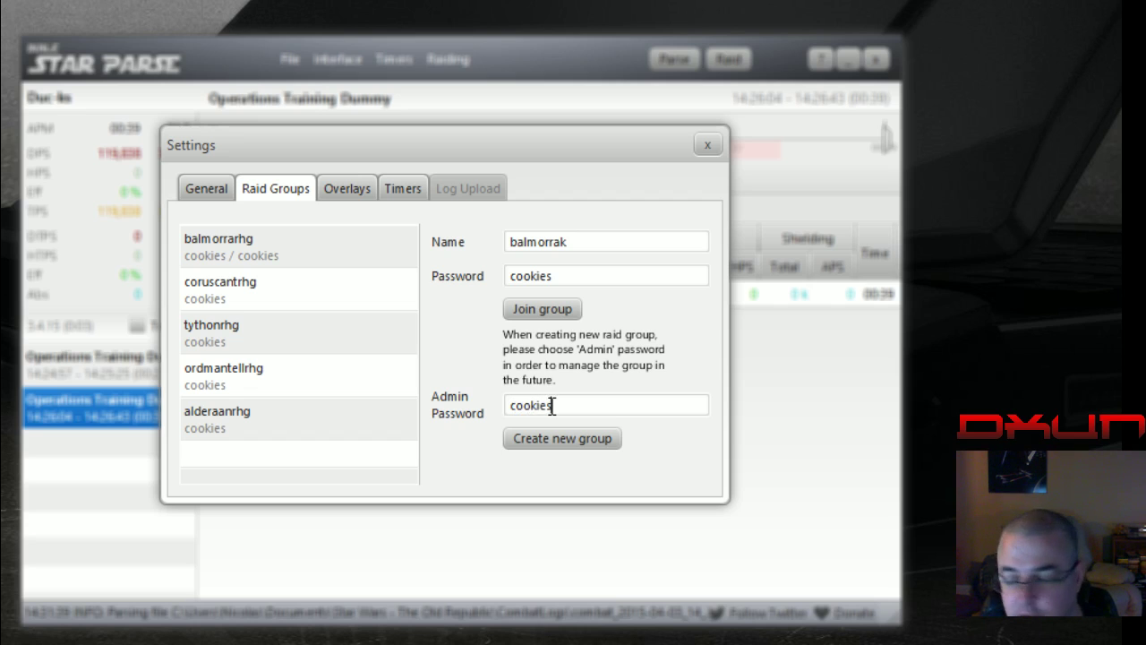
{"action": "left_click", "coordinate": [542, 436]}
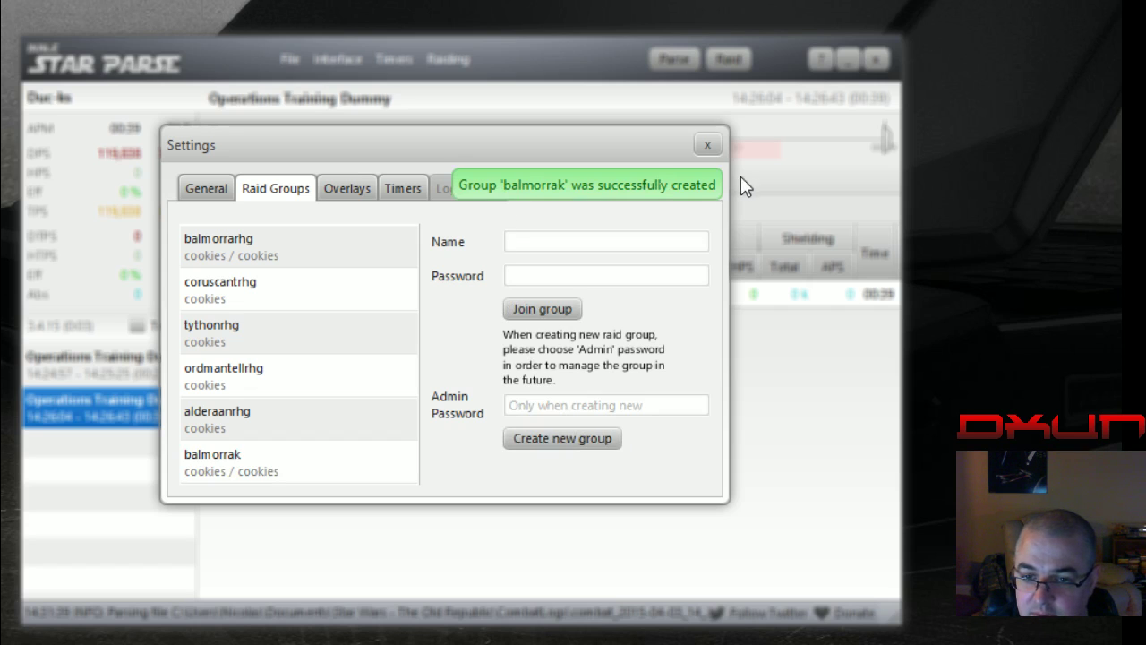
Select the new balmorrak group in the list and close Settings.
{"action": "left_click", "coordinate": [256, 461]}
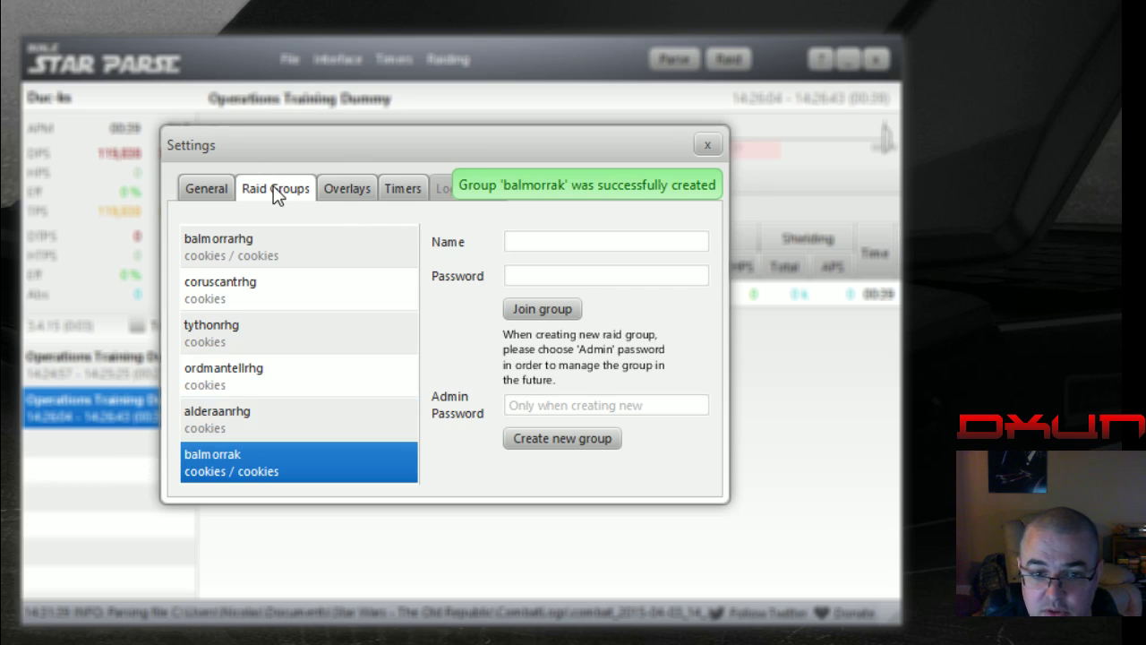
{"action": "left_click", "coordinate": [528, 240]}
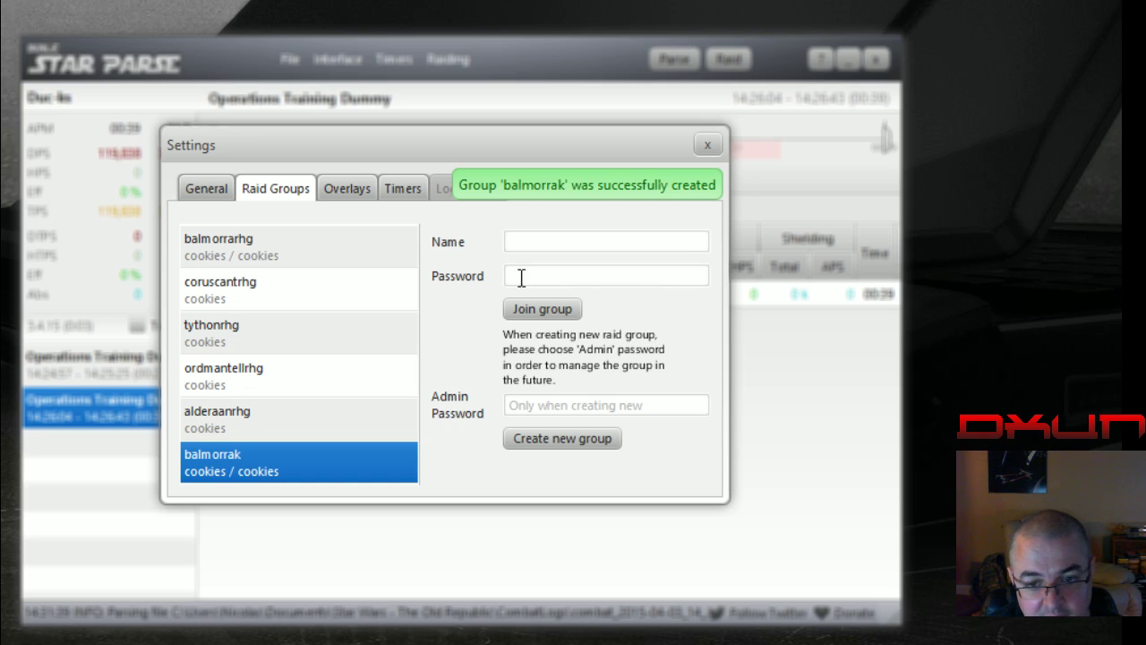
{"action": "left_click", "coordinate": [519, 276]}
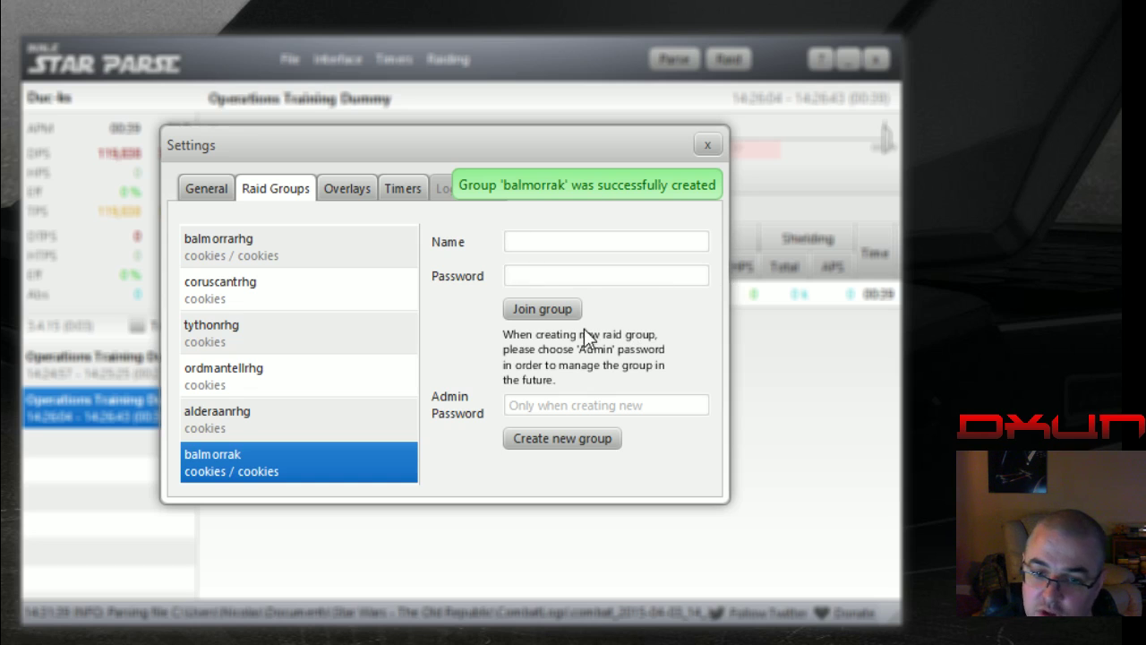
{"action": "left_click", "coordinate": [707, 146]}
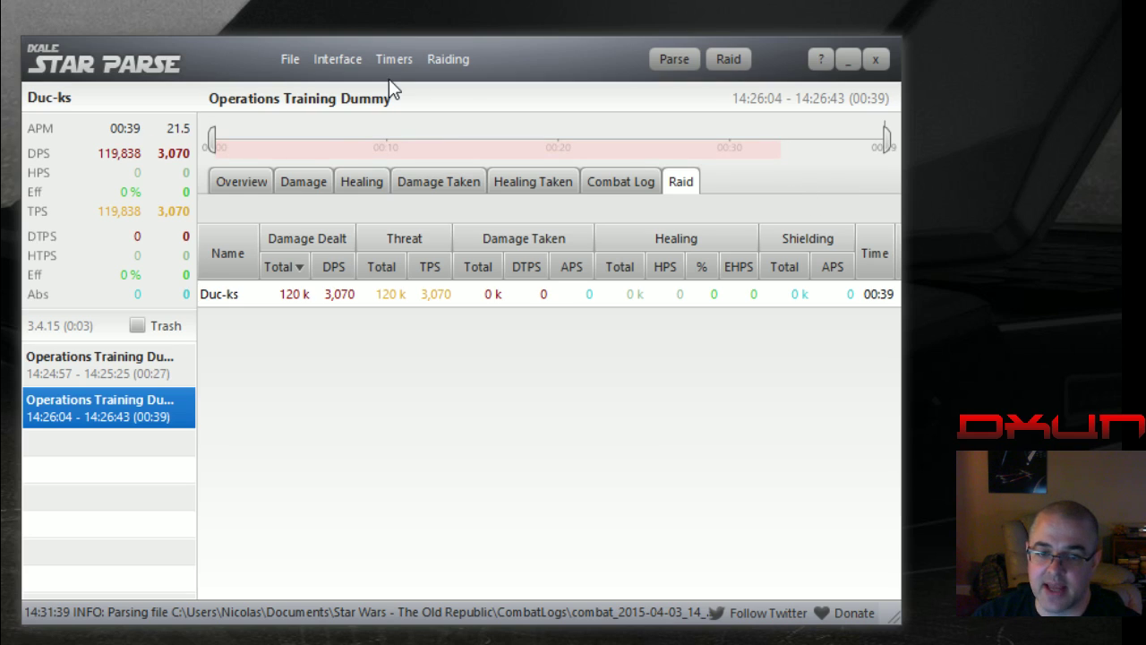
Choose balmorrak as the raid group in the Raiding menu instead of alderaanrhg.
{"action": "left_click", "coordinate": [338, 59]}
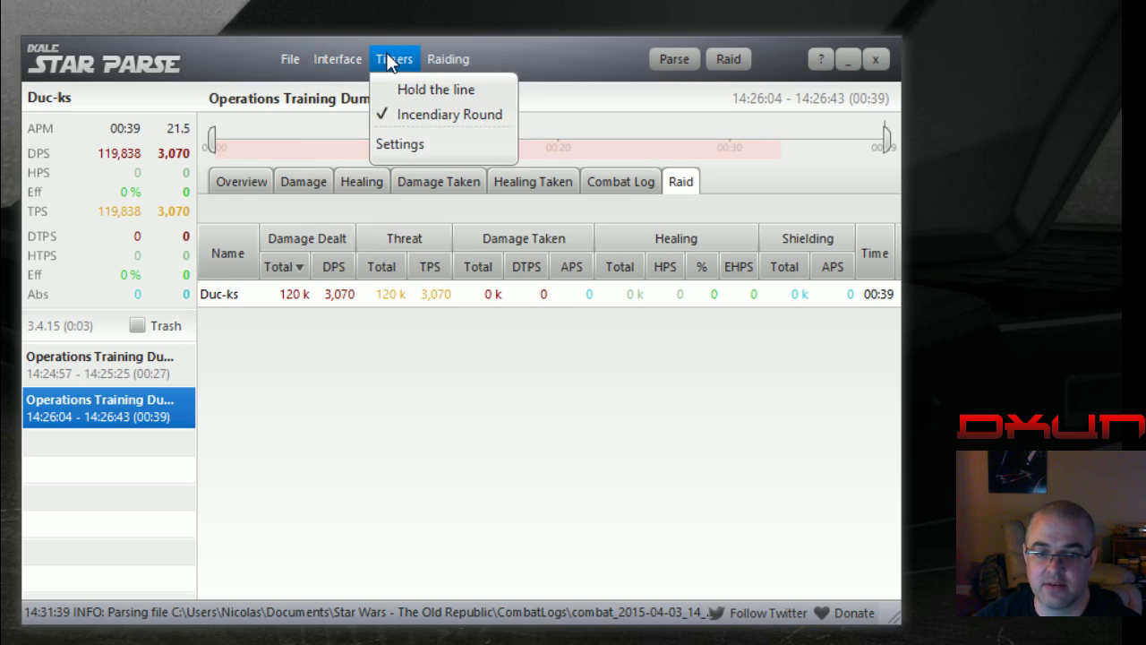
{"action": "mouse_move", "coordinate": [465, 63]}
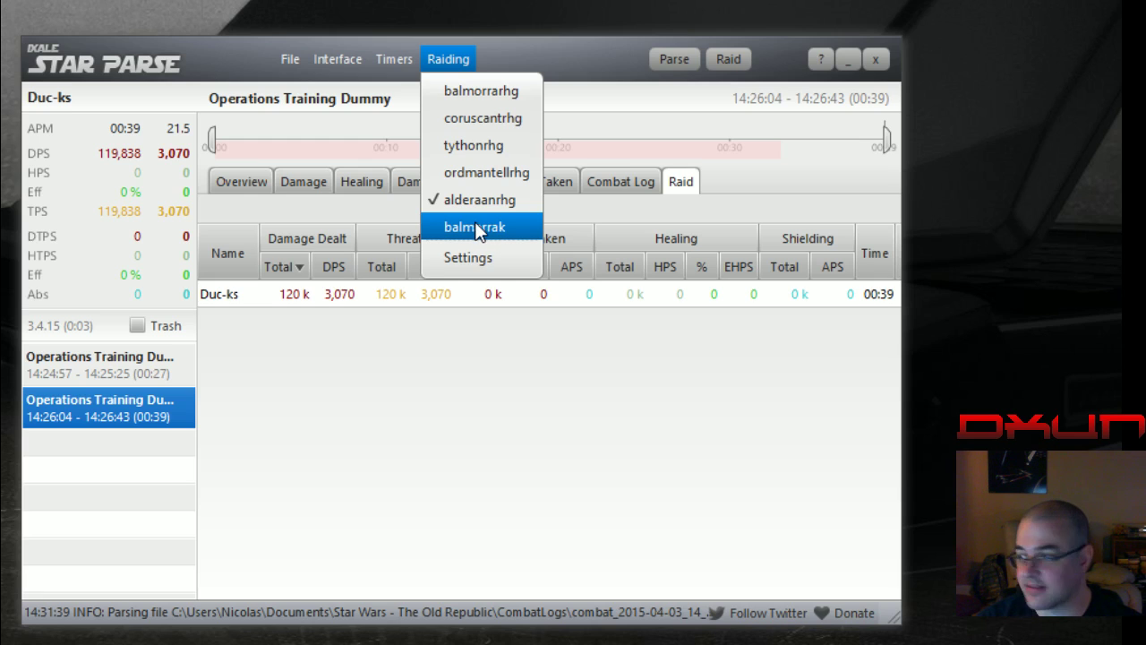
{"action": "left_click", "coordinate": [475, 224]}
{"action": "left_click", "coordinate": [453, 66]}
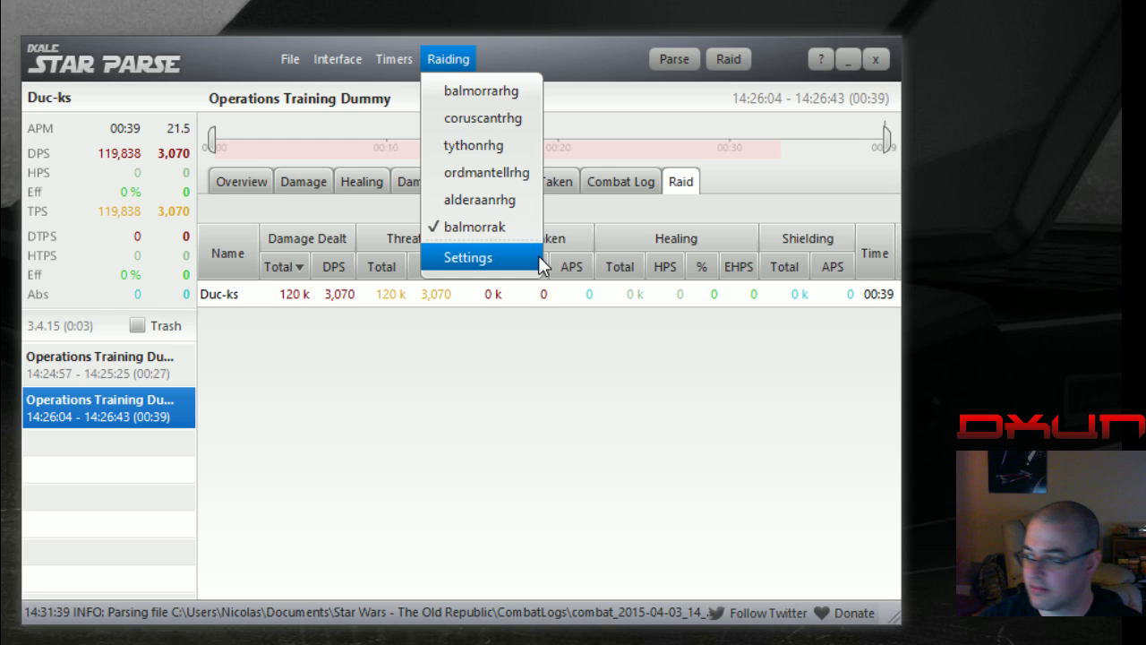
{"action": "left_click", "coordinate": [463, 63]}
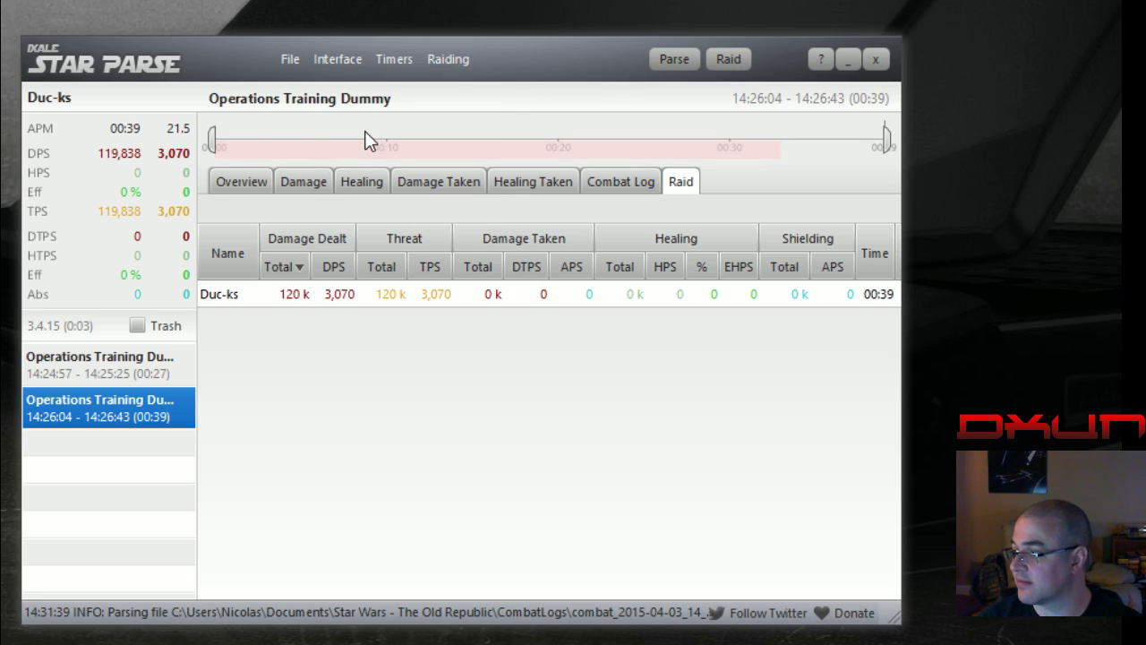
Confirm balmorrak stays checked, browse the Timers and Interface menus, and close them.
{"action": "left_click", "coordinate": [435, 62]}
{"action": "left_click", "coordinate": [372, 70]}
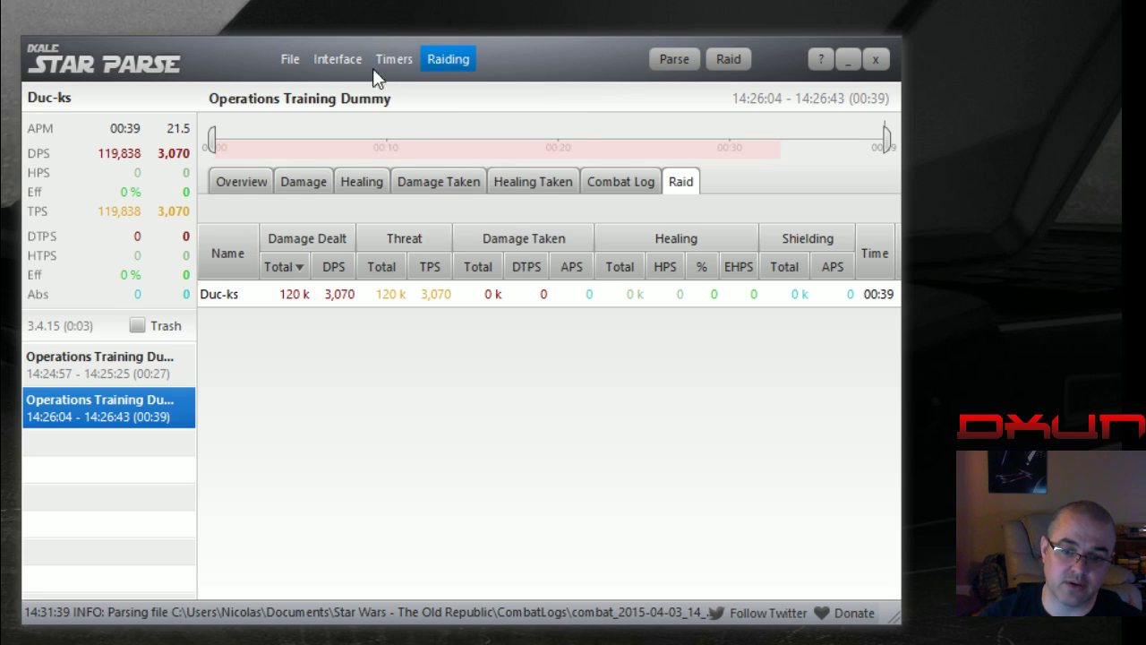
{"action": "left_click", "coordinate": [443, 56]}
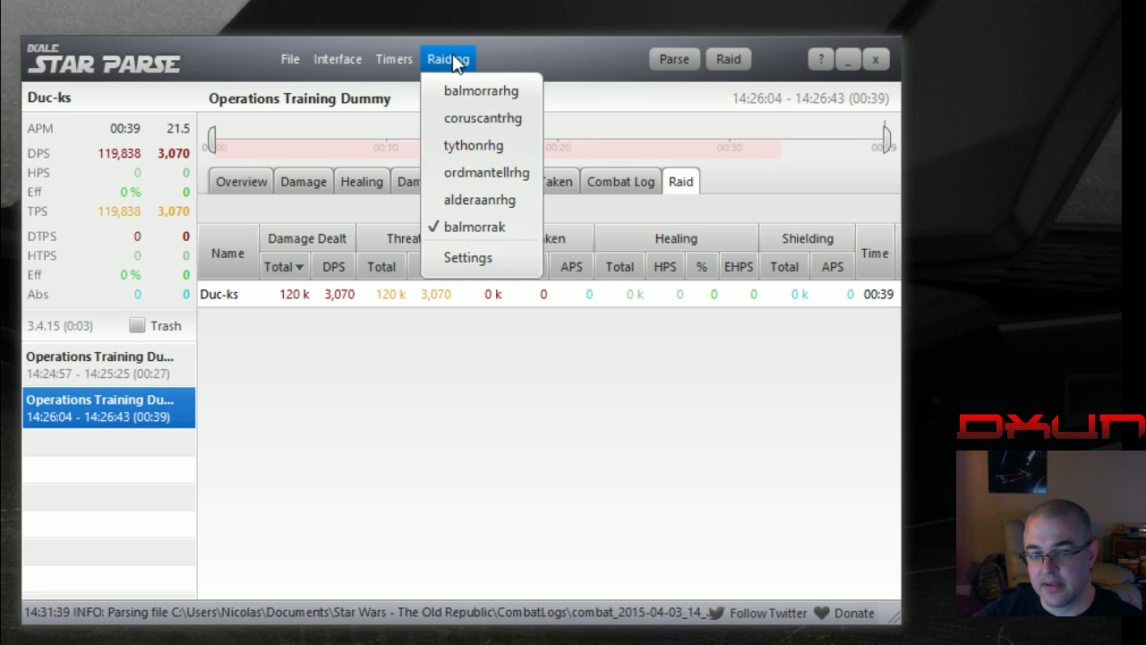
{"action": "left_click", "coordinate": [453, 55]}
{"action": "left_click", "coordinate": [401, 64]}
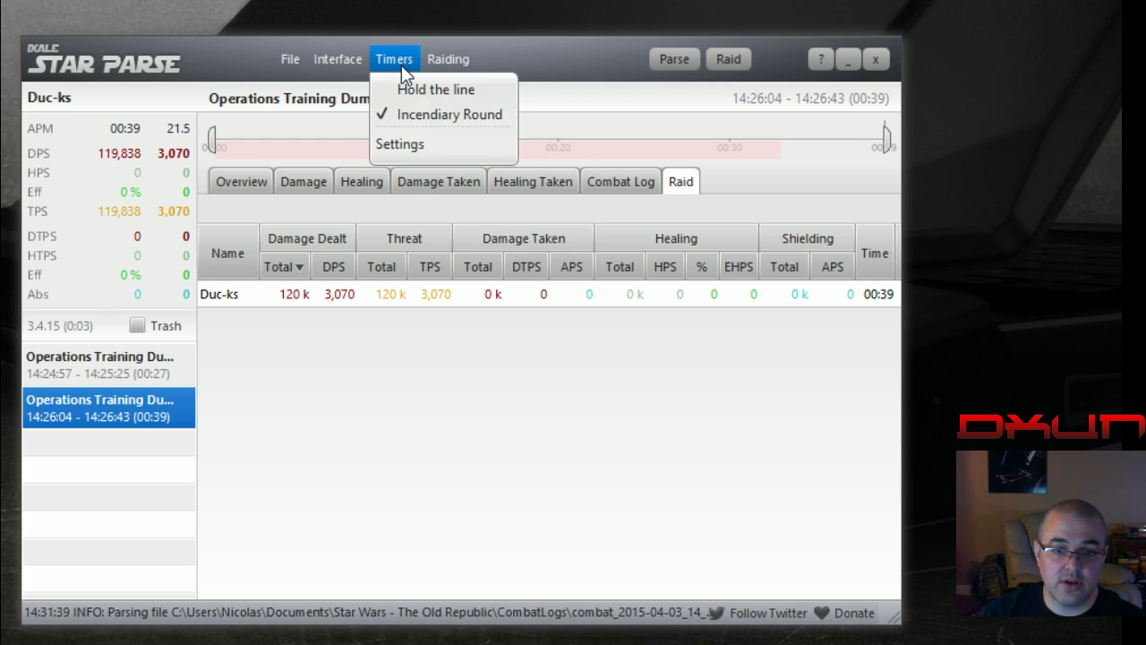
{"action": "mouse_move", "coordinate": [347, 69]}
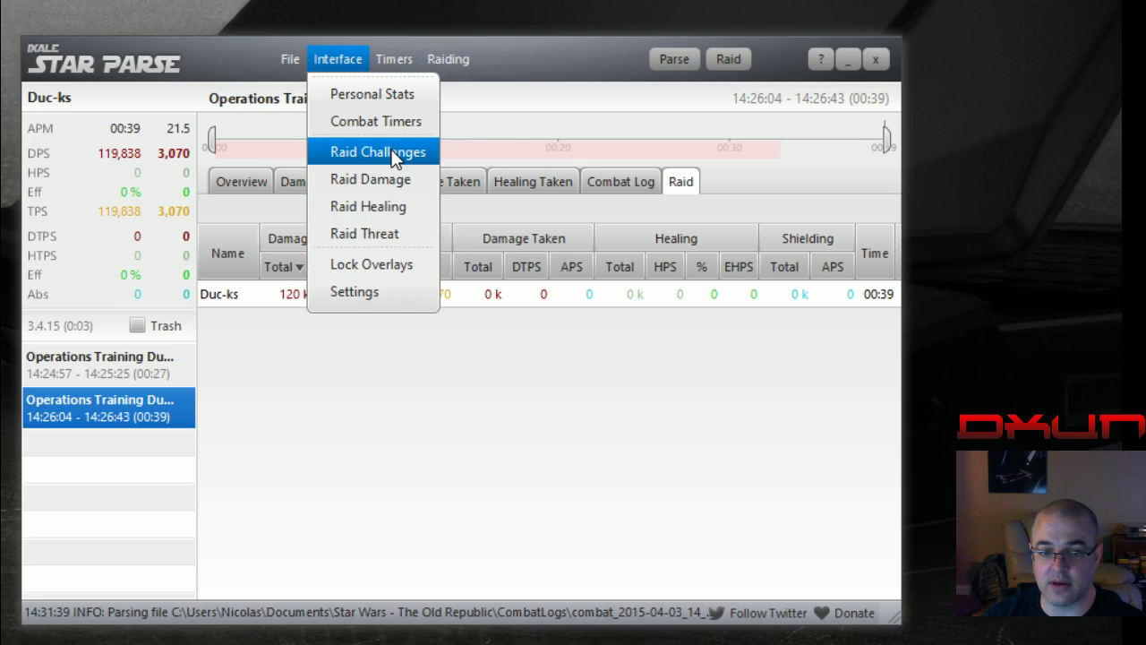
{"action": "left_click", "coordinate": [601, 62]}
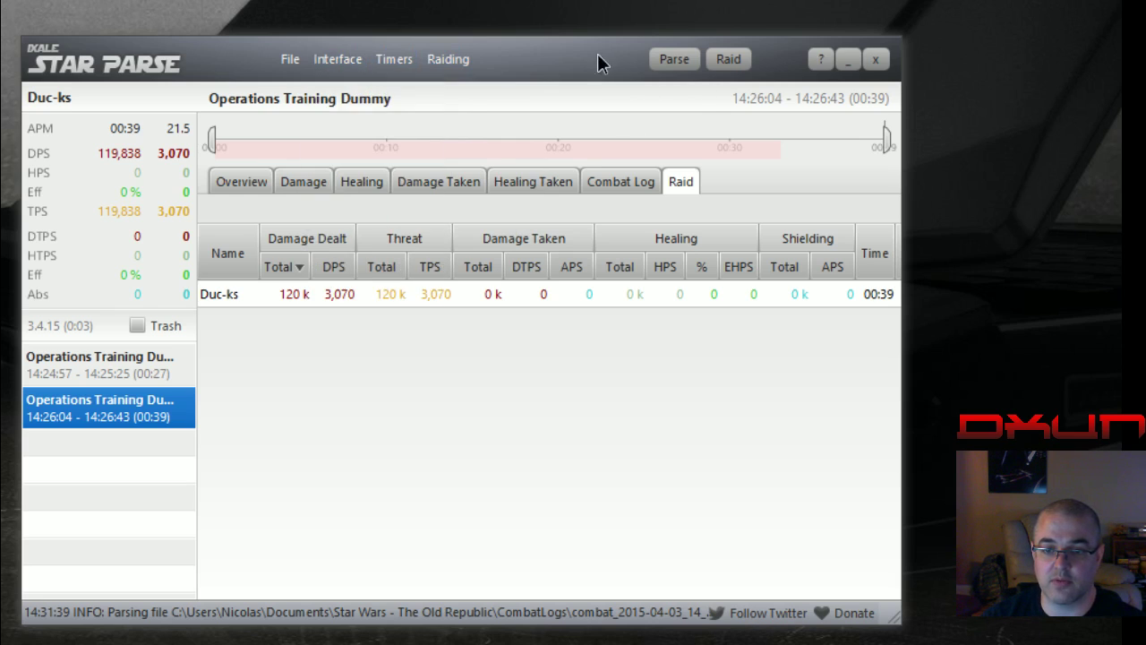
Start parsing, join the balmorrak raid, and turn on the Raid Damage overlay.
{"action": "left_click", "coordinate": [677, 63]}
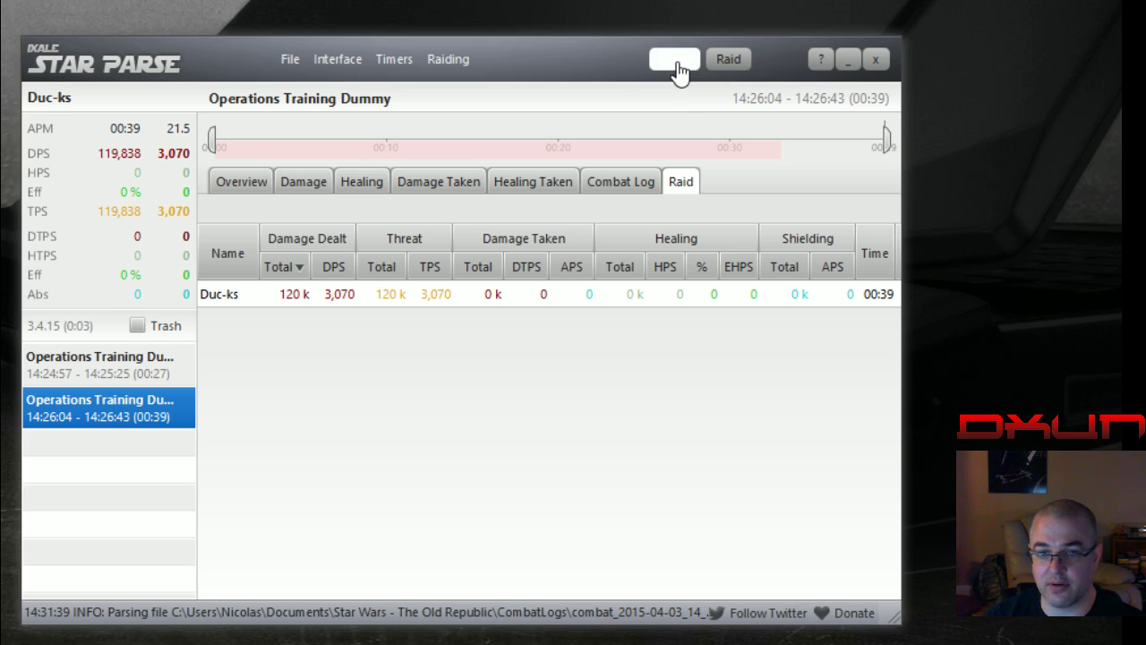
{"action": "left_click", "coordinate": [730, 64]}
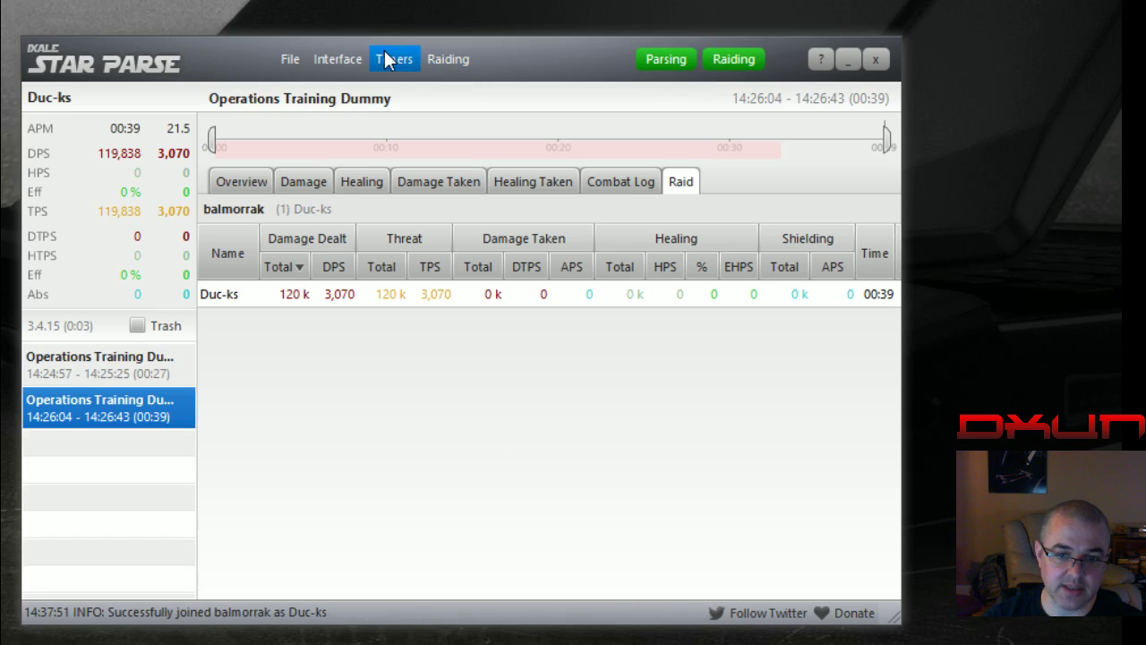
{"action": "left_click", "coordinate": [345, 60]}
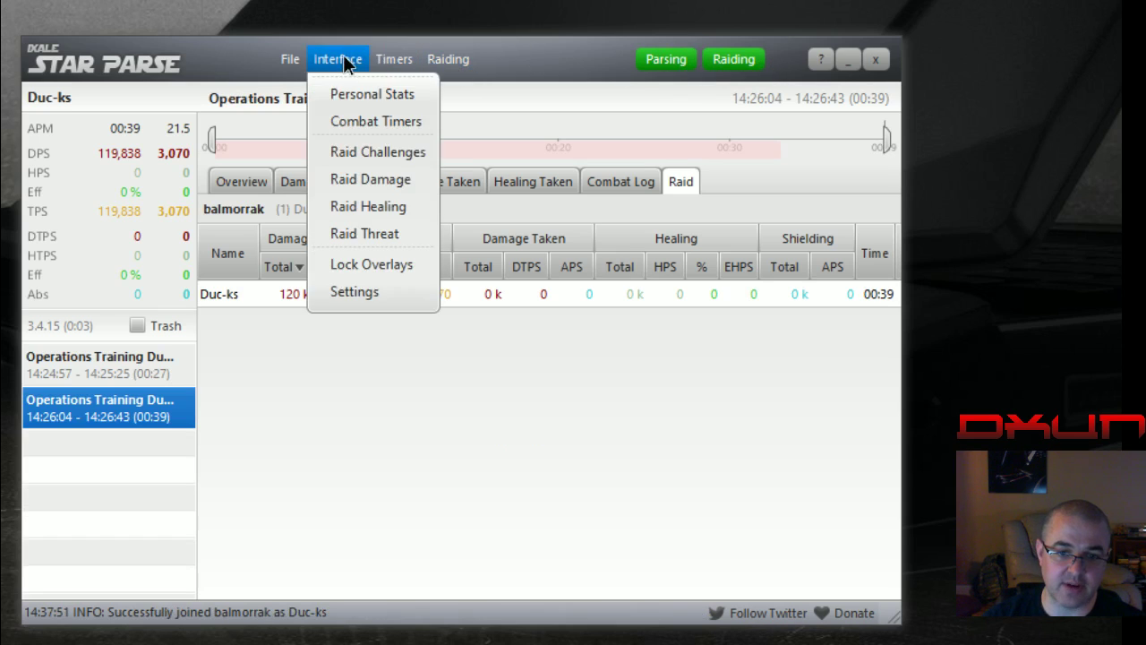
{"action": "left_click", "coordinate": [368, 186]}
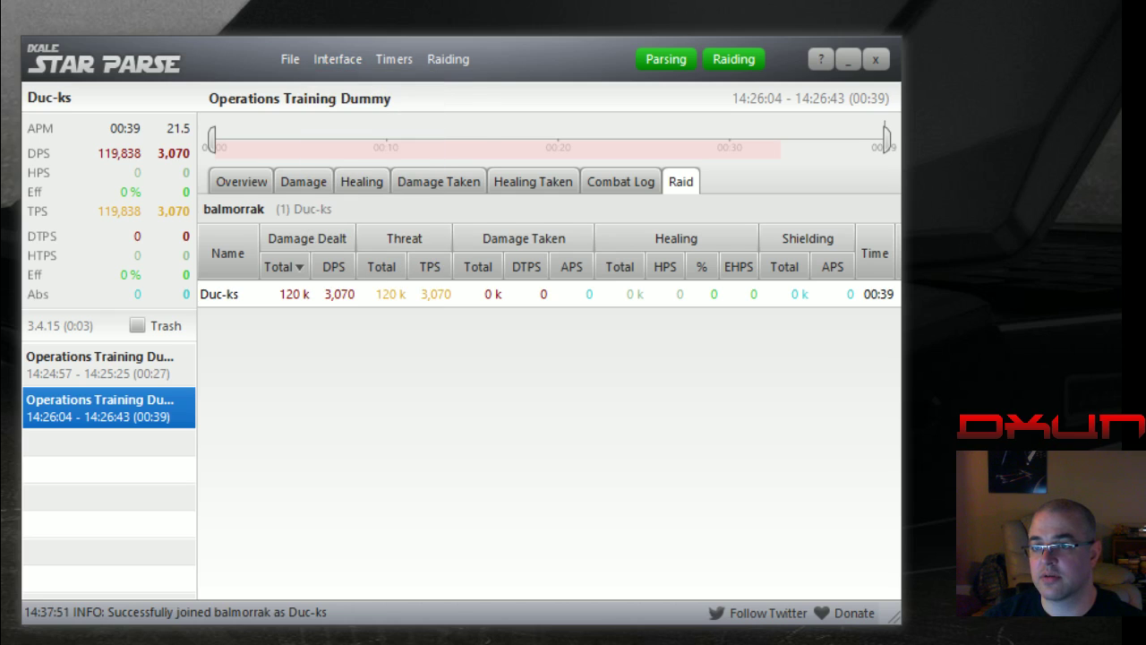
Place the Raid Damage overlay top-right, shorten it, and view the Combat Log entries.
{"action": "left_click_drag", "start_coordinate": [1030, 9], "coordinate": [997, 41]}
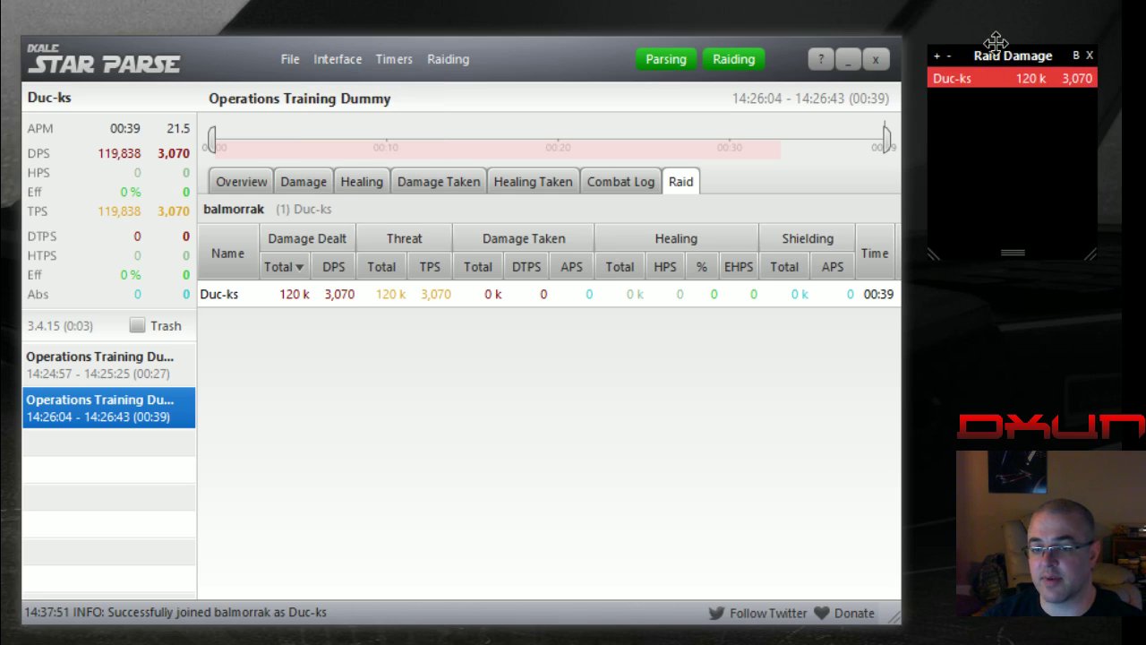
{"action": "left_click_drag", "start_coordinate": [998, 39], "coordinate": [998, 34]}
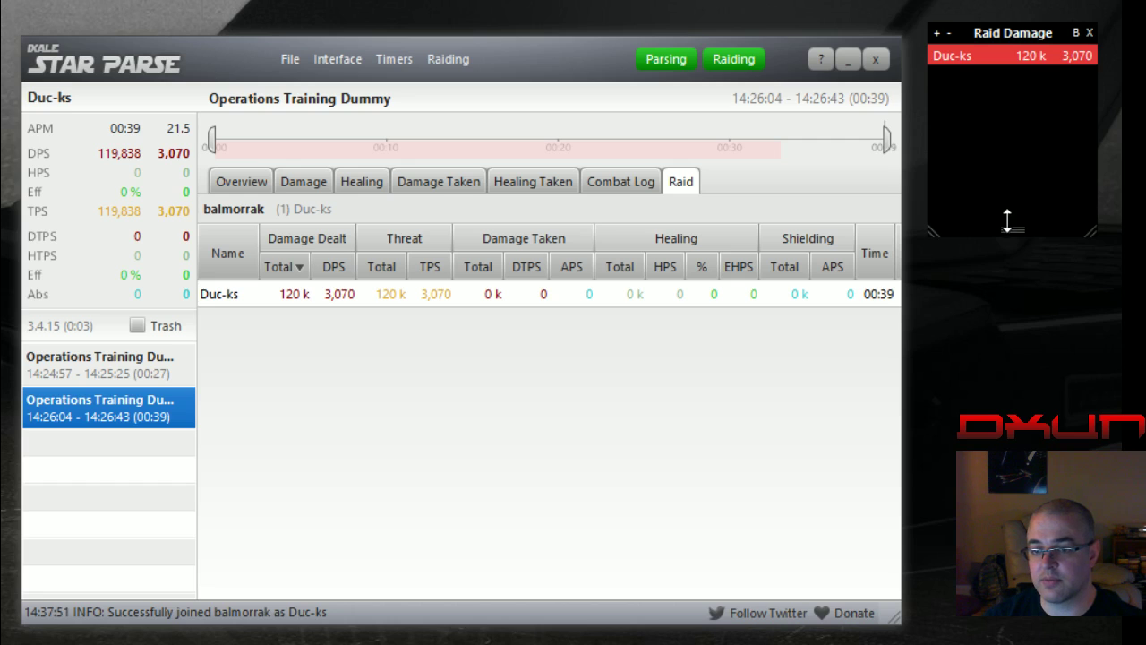
{"action": "left_click_drag", "start_coordinate": [1008, 221], "coordinate": [1012, 158]}
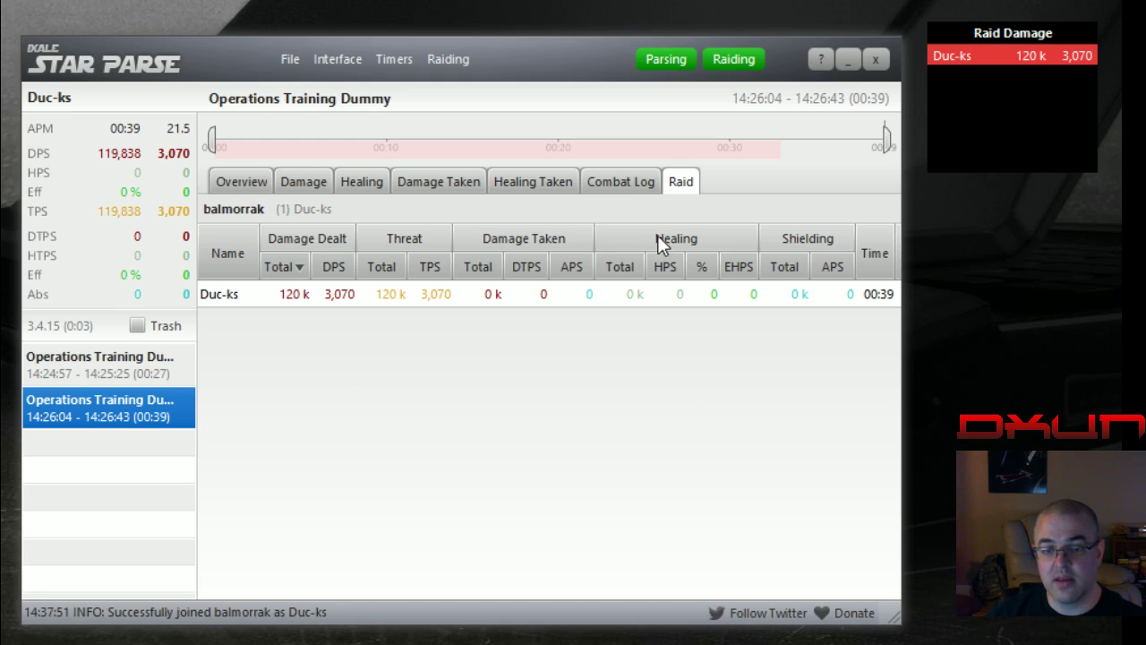
{"action": "left_click", "coordinate": [615, 181]}
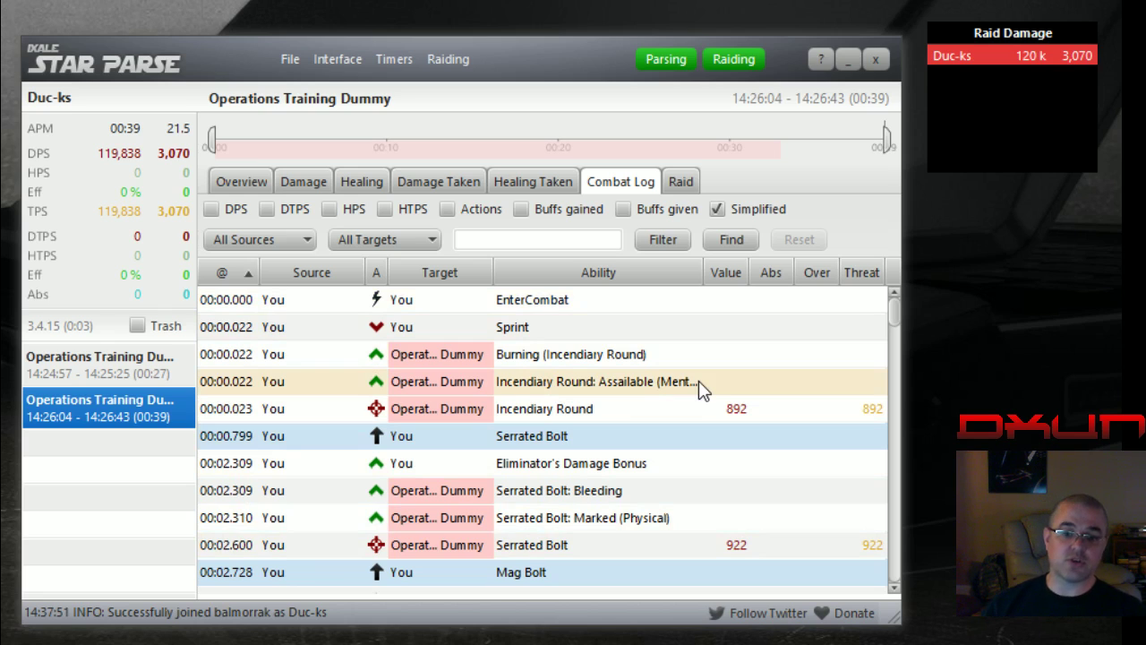
Show the Raid tab listing balmorrak's one member at 120k damage, 3,070 DPS.
{"action": "left_click", "coordinate": [682, 185]}
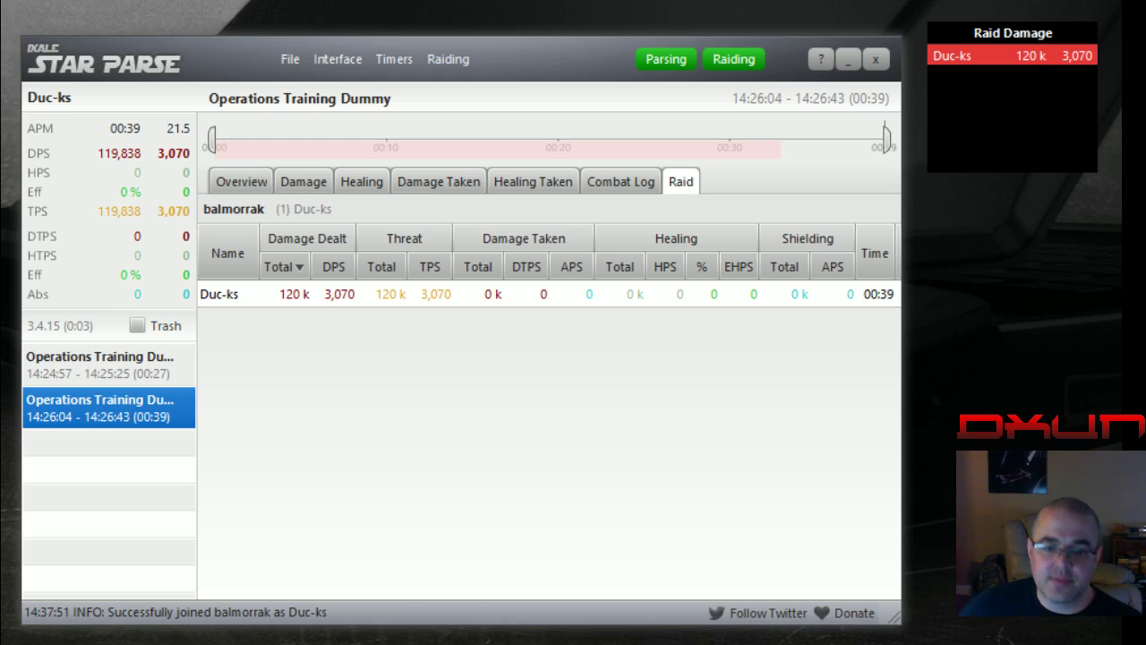
Enable the Combat Timers overlay, place it under Raid Damage, and open the Timers settings.
{"action": "left_click", "coordinate": [338, 59]}
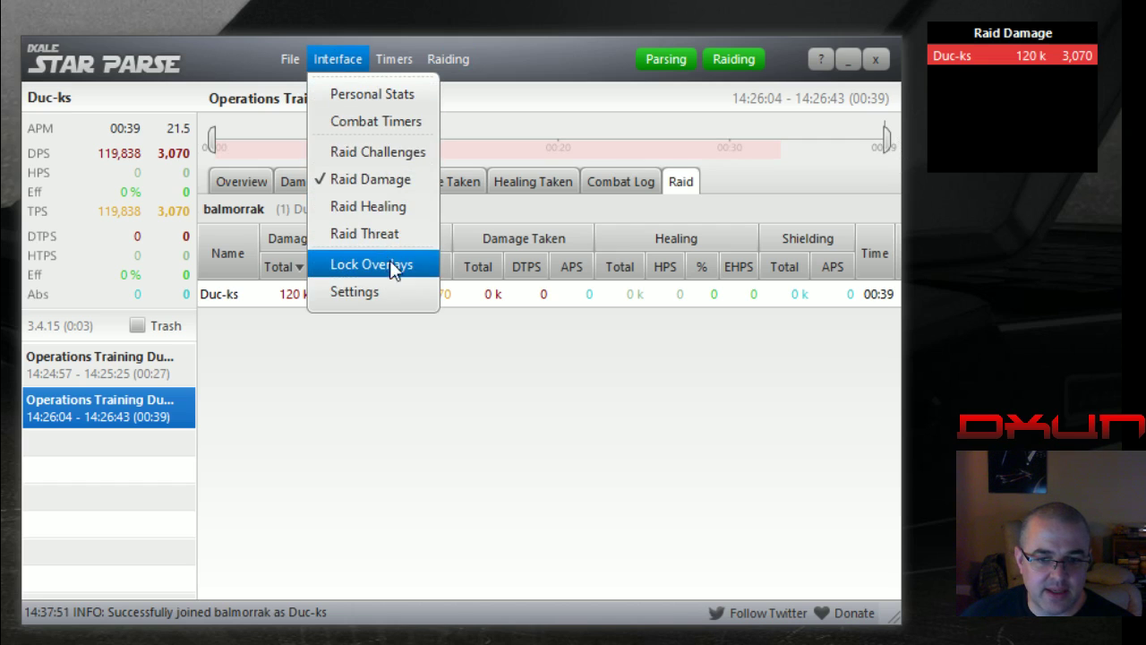
{"action": "left_click", "coordinate": [493, 164]}
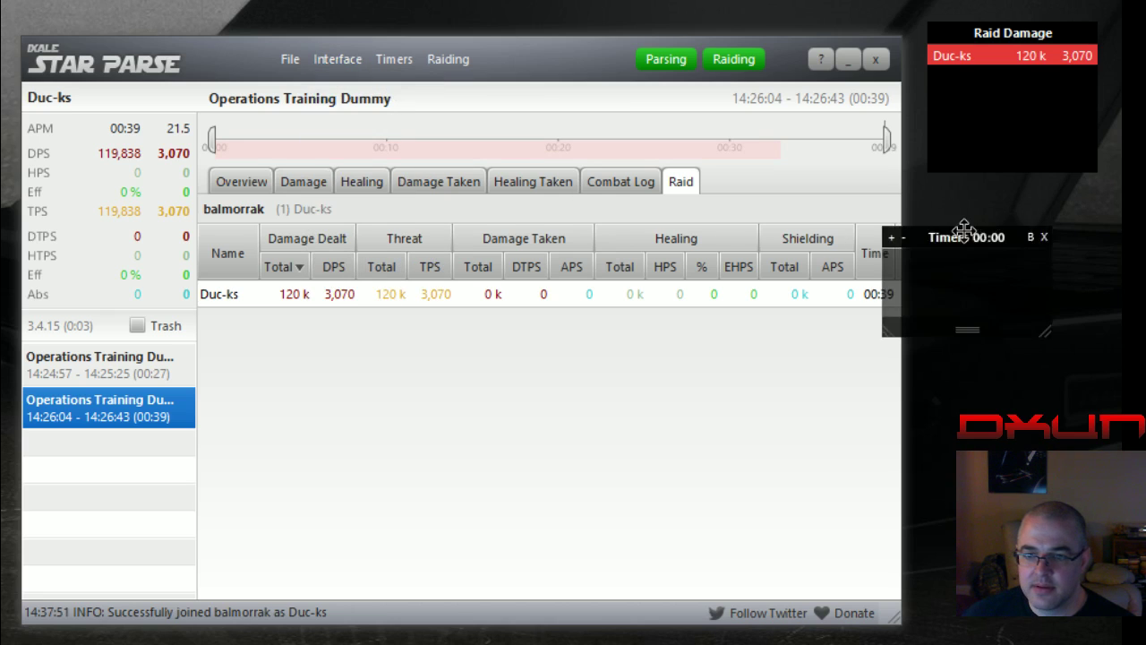
{"action": "left_click_drag", "start_coordinate": [957, 230], "coordinate": [1010, 189]}
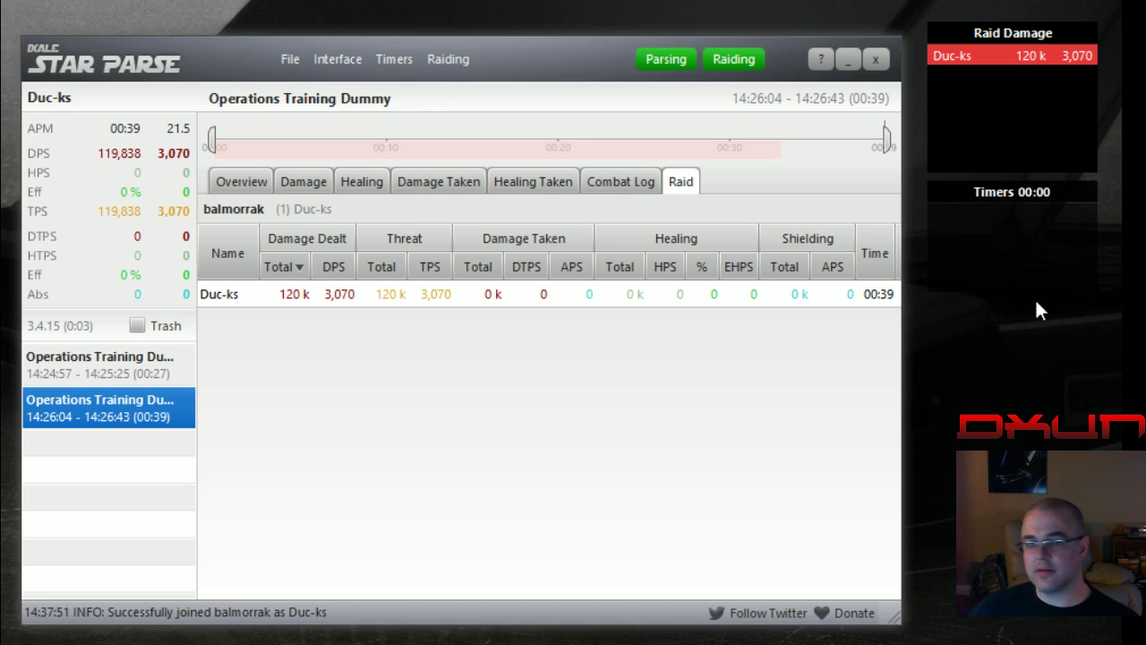
{"action": "left_click", "coordinate": [394, 59]}
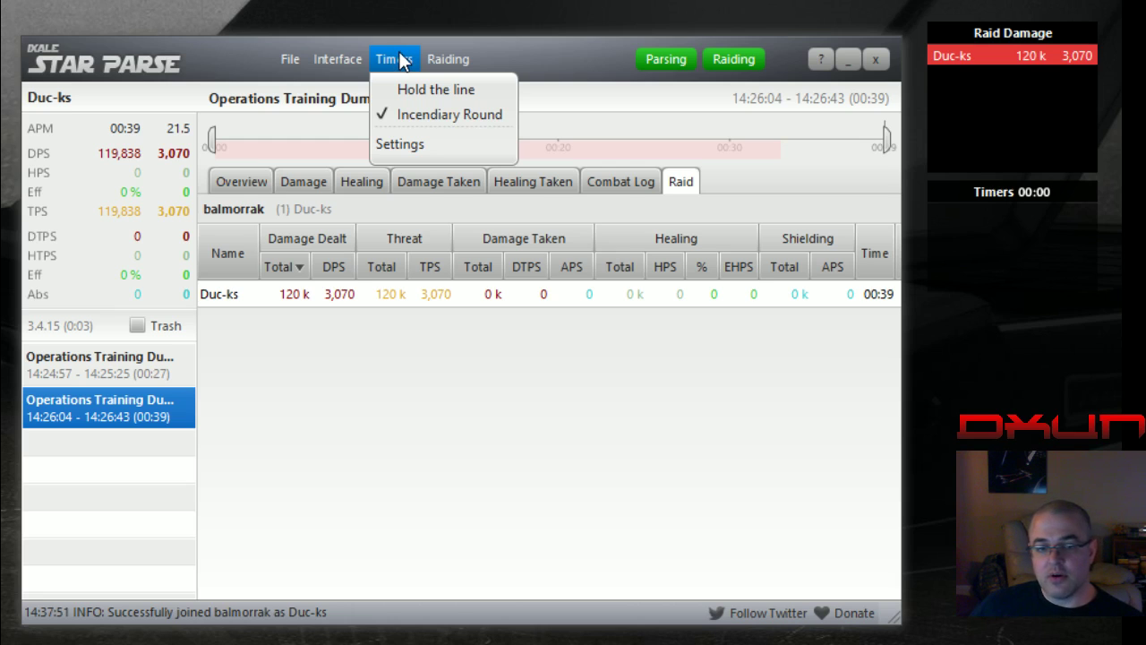
{"action": "left_click", "coordinate": [404, 144]}
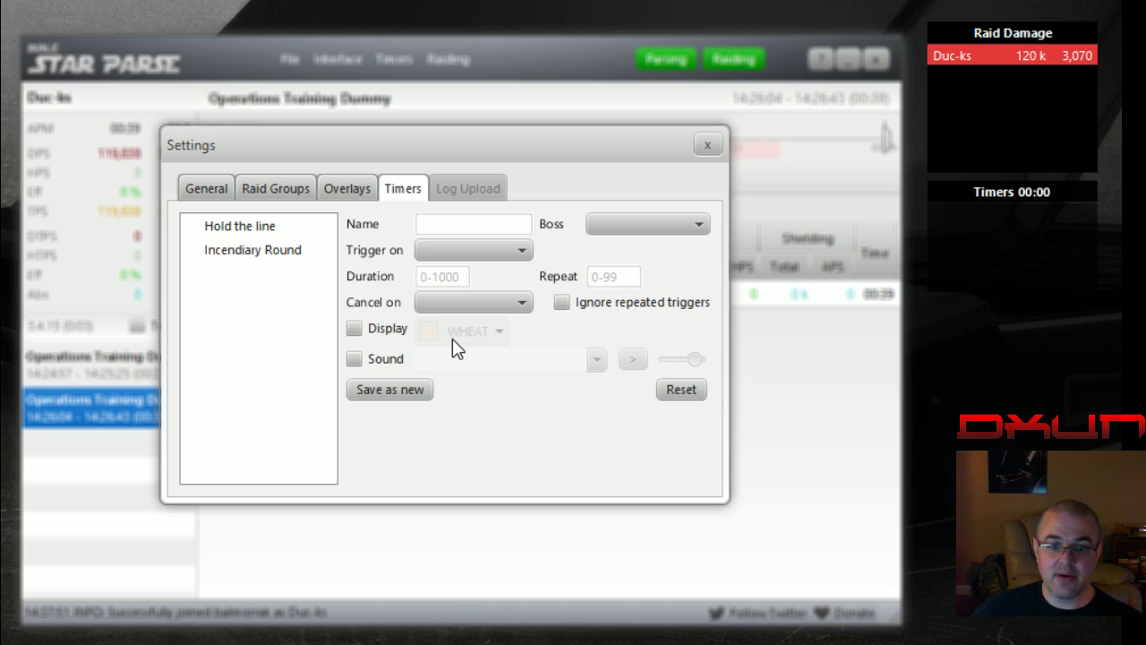
{"action": "left_click", "coordinate": [661, 220]}
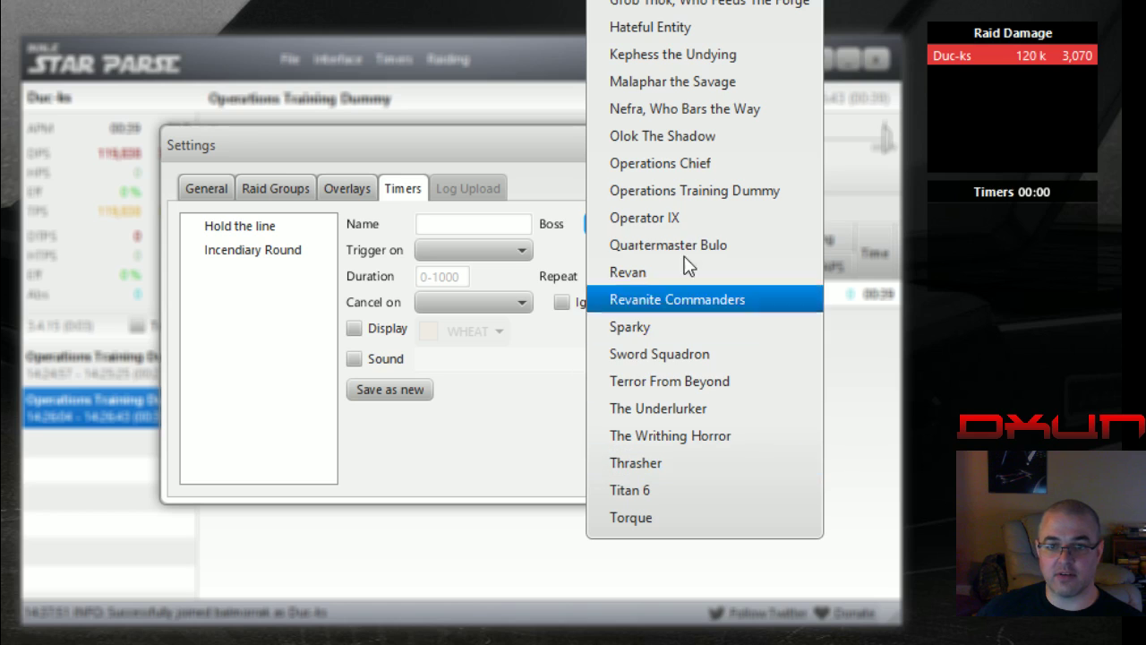
{"action": "left_click", "coordinate": [661, 108]}
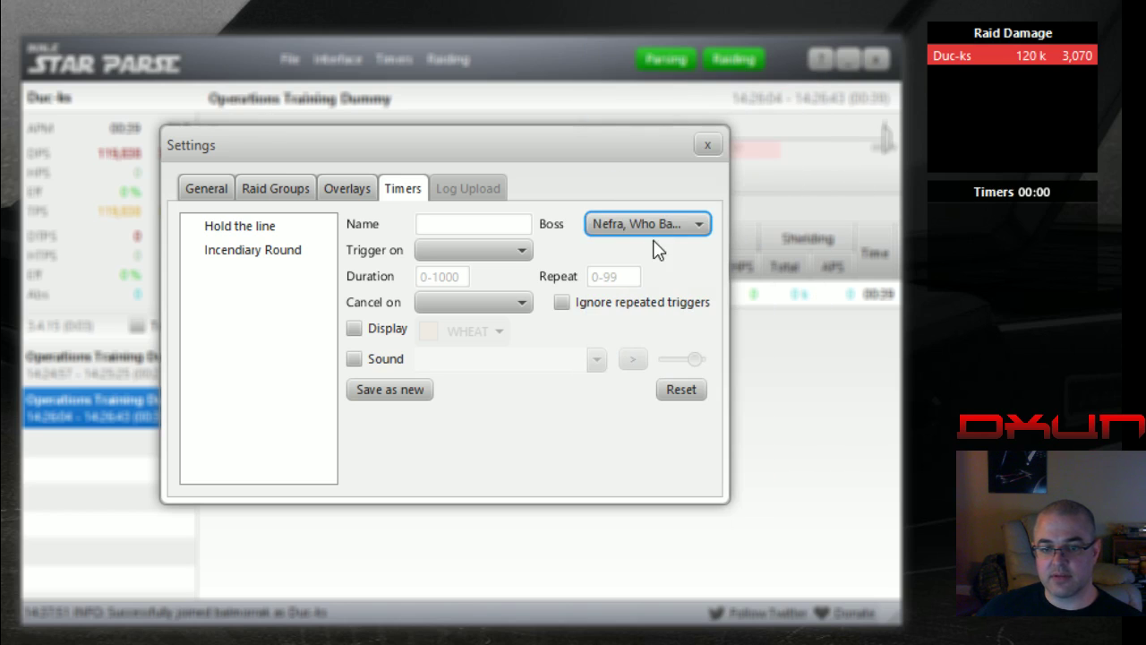
{"action": "left_click", "coordinate": [698, 229]}
{"action": "left_click", "coordinate": [706, 230]}
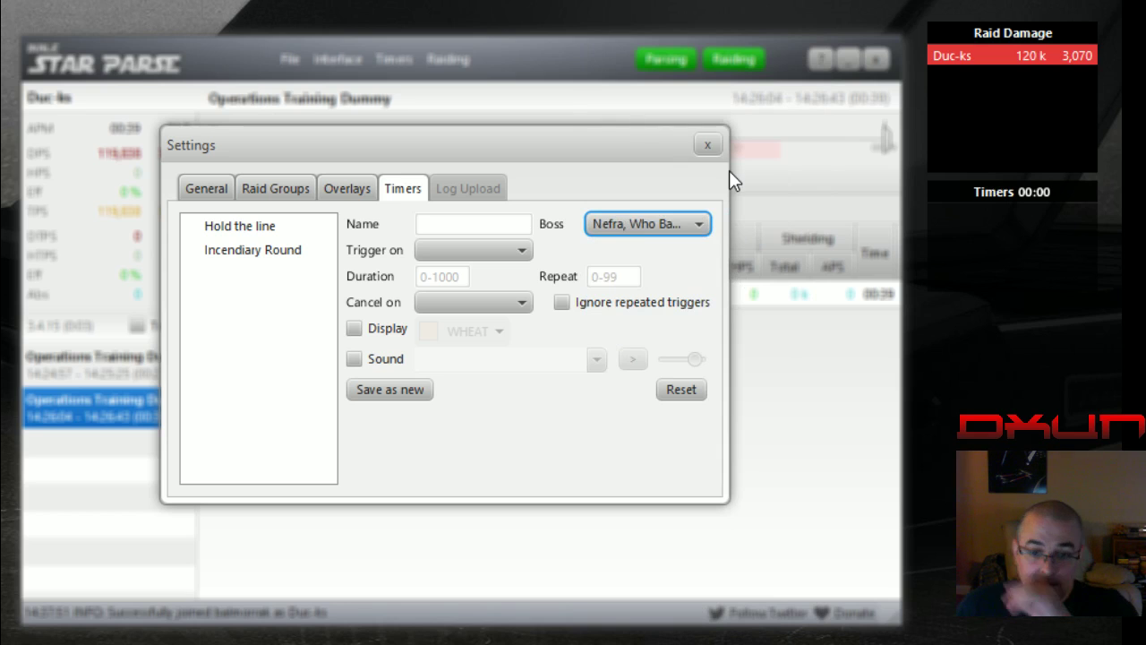
{"action": "left_click", "coordinate": [671, 219]}
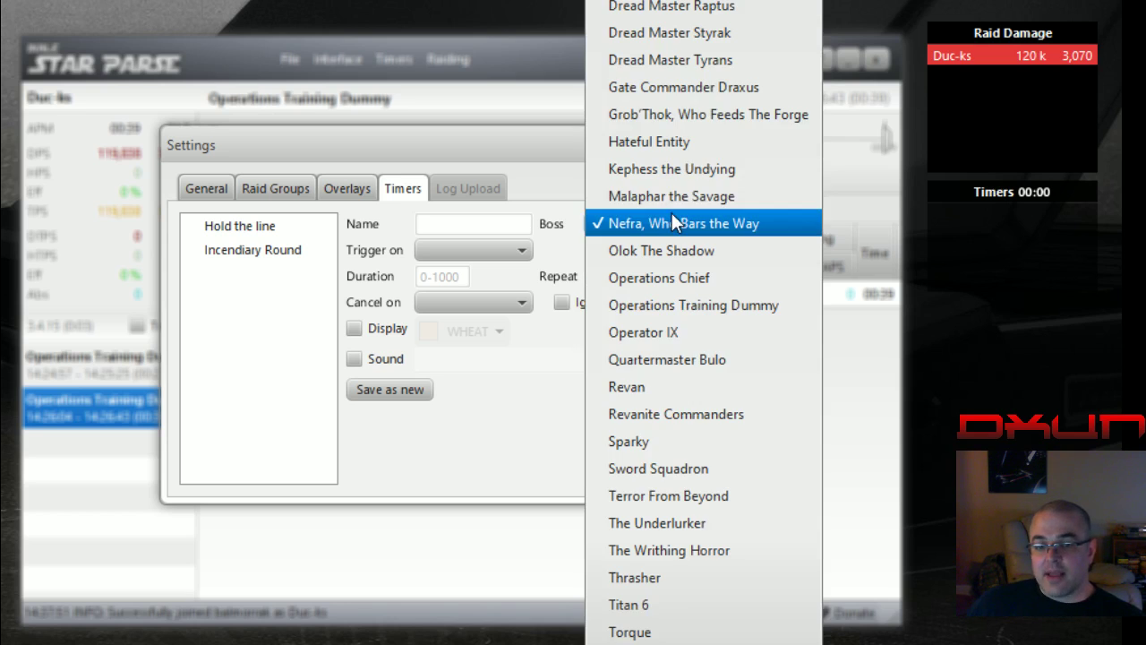
{"action": "key", "text": "Home"}
{"action": "key", "text": "Return"}
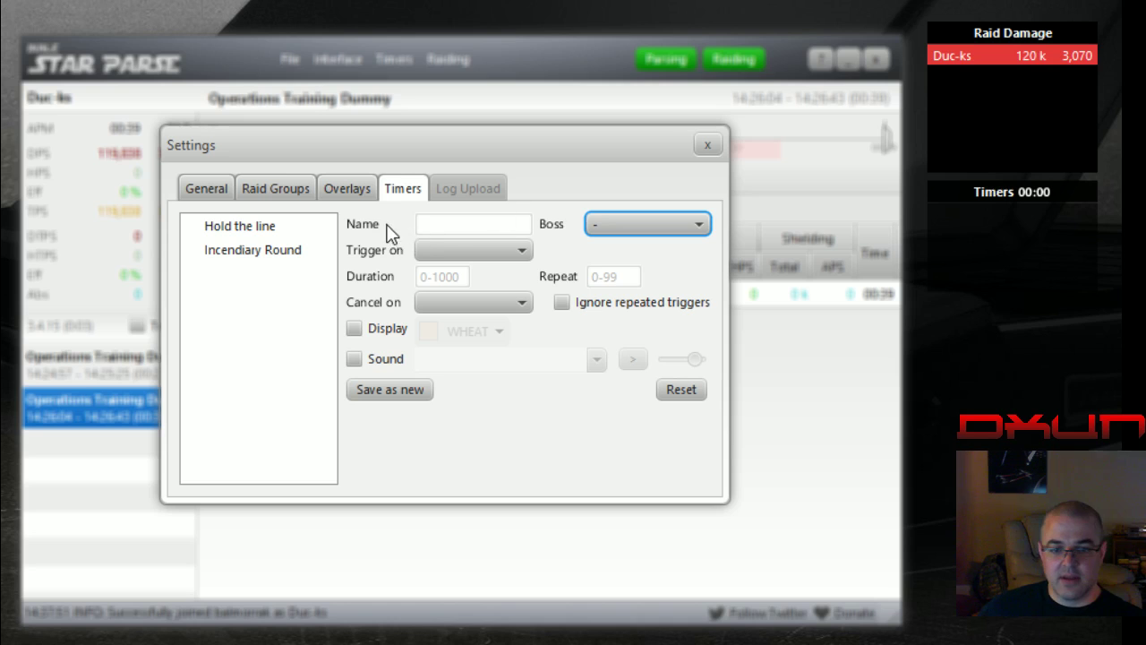
Load the saved Incendiary Round timer into the form, briefly comparing it with Hold the line.
{"action": "left_click", "coordinate": [472, 223]}
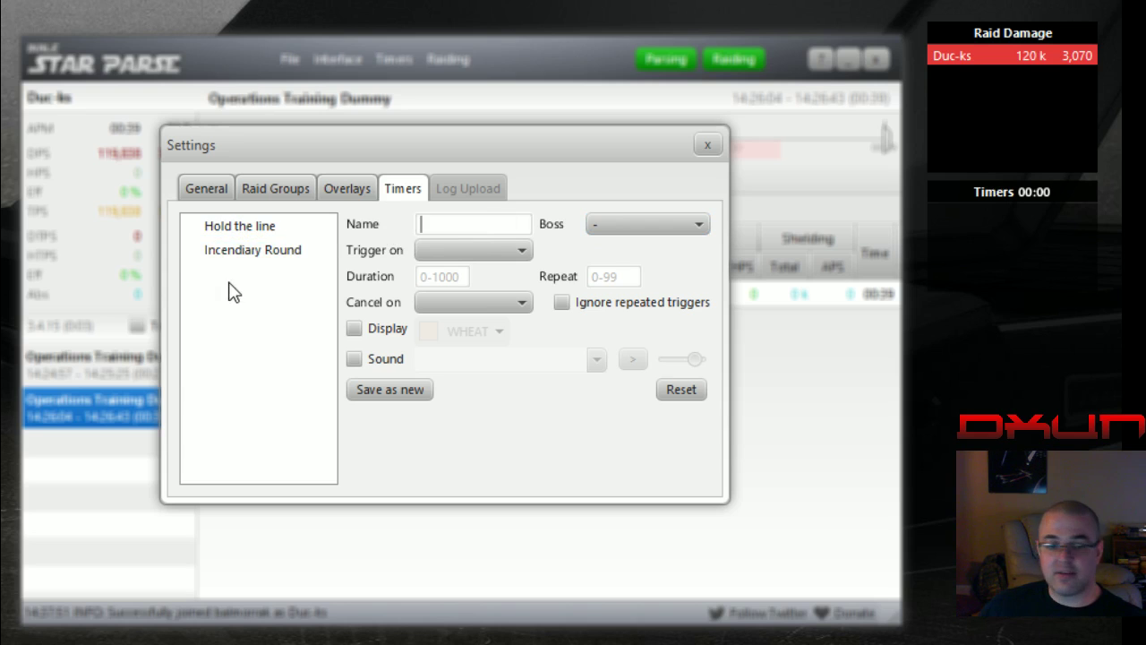
{"action": "left_click", "coordinate": [236, 252]}
{"action": "left_click", "coordinate": [244, 229]}
{"action": "left_click", "coordinate": [276, 254]}
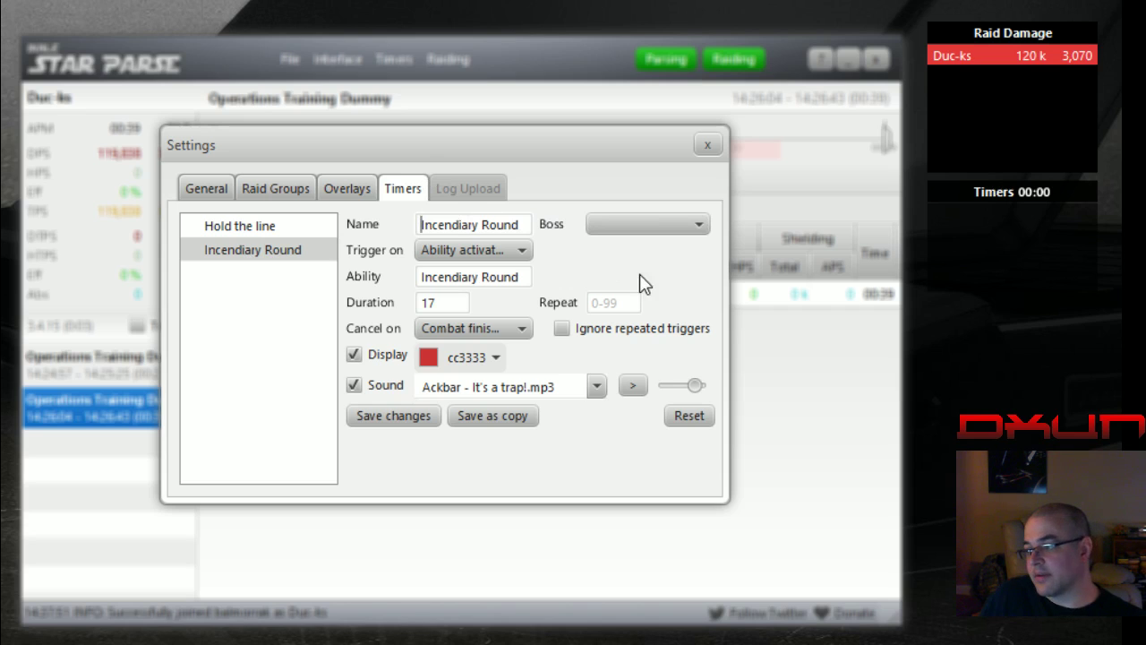
Inspect the Incendiary Round trigger and cancel-on choices without changing them.
{"action": "left_click", "coordinate": [457, 254]}
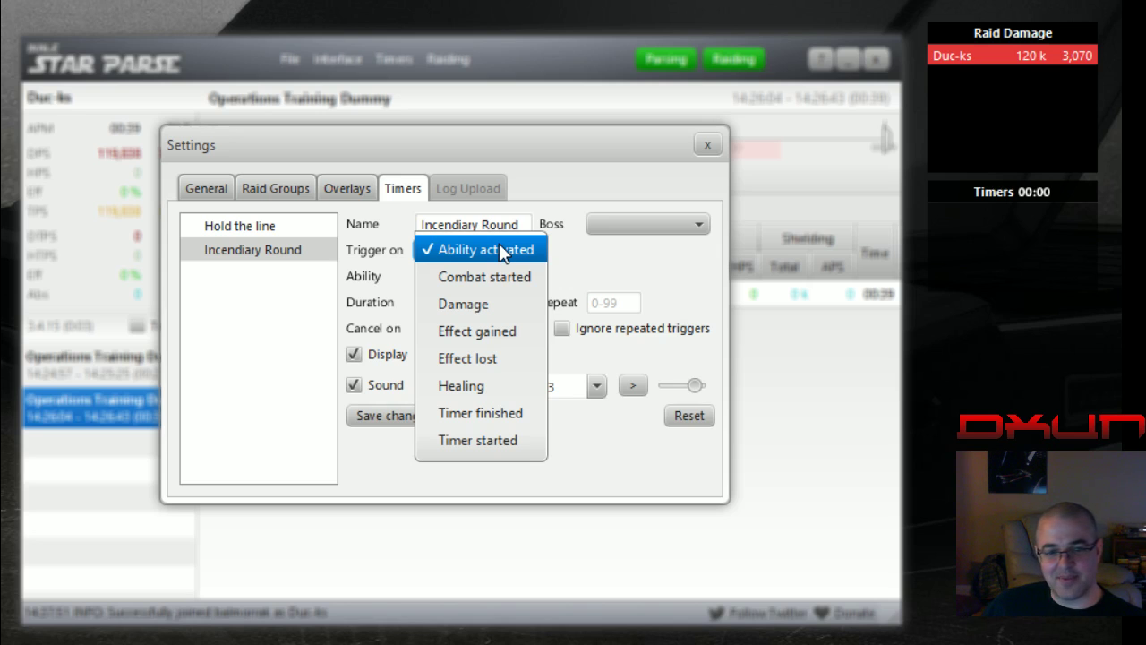
{"action": "left_click", "coordinate": [377, 251]}
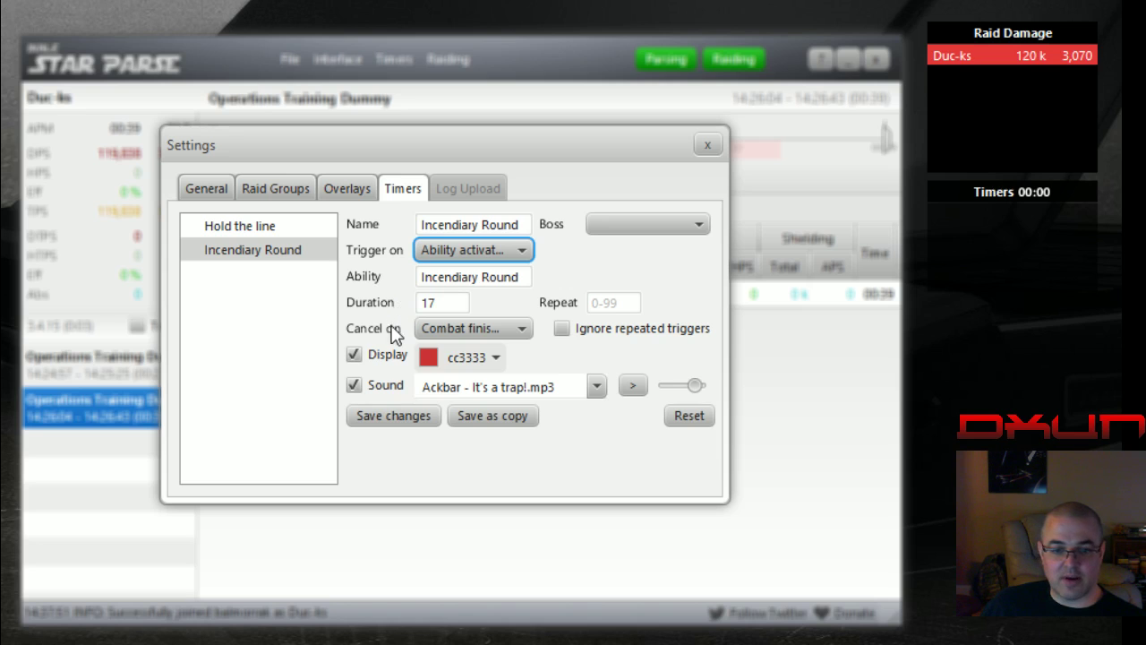
{"action": "left_click", "coordinate": [516, 329]}
{"action": "left_click", "coordinate": [519, 328]}
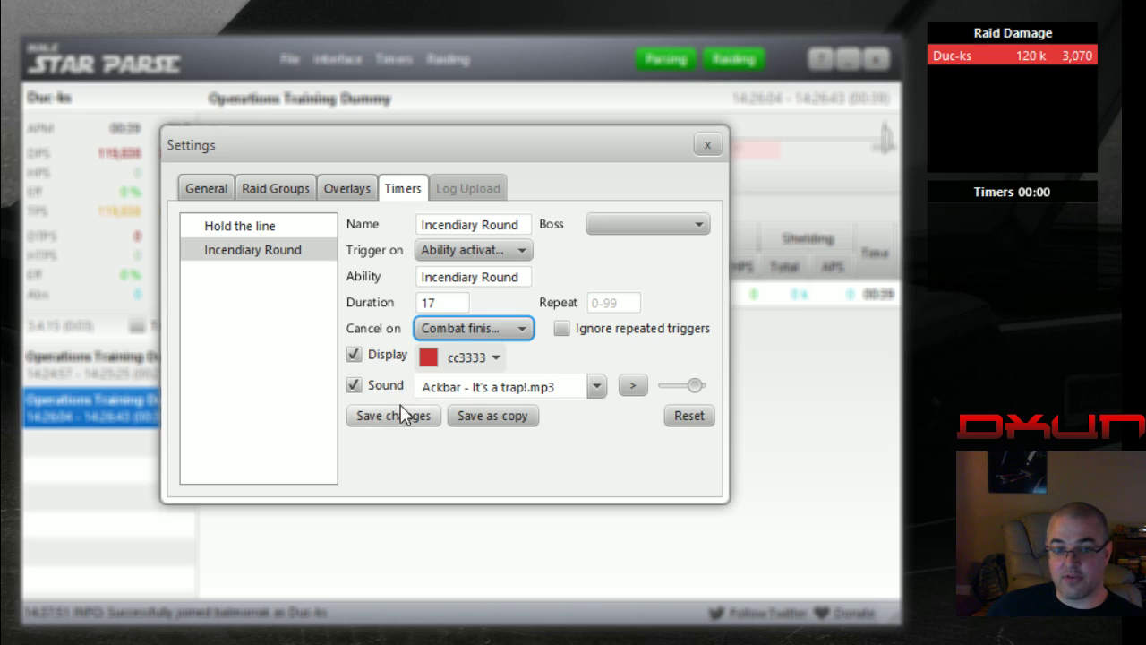
{"action": "left_click", "coordinate": [494, 387]}
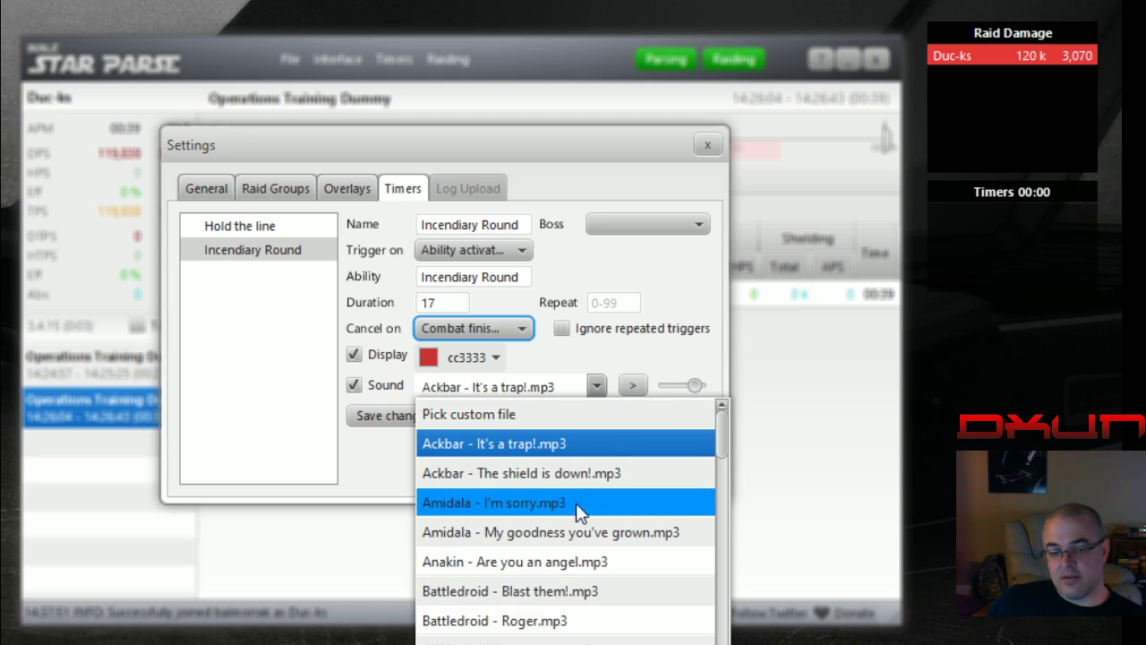
Lower the Incendiary Round alert volume slightly, keep the Ackbar sound, and save the timer.
{"action": "left_click", "coordinate": [598, 386]}
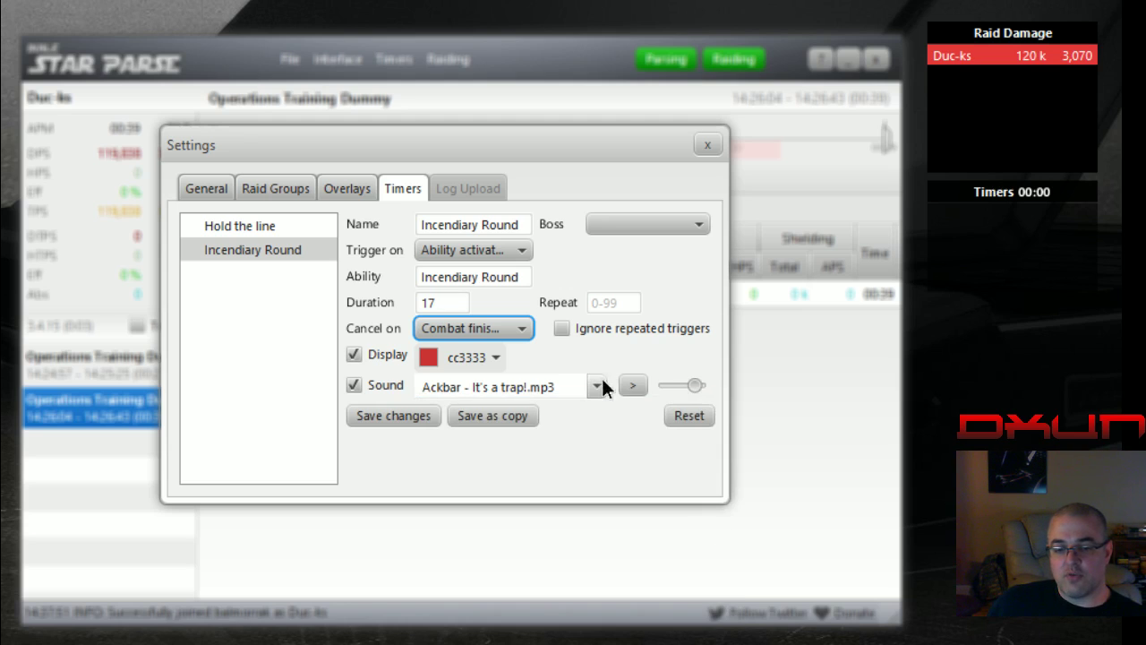
{"action": "left_click", "coordinate": [695, 386]}
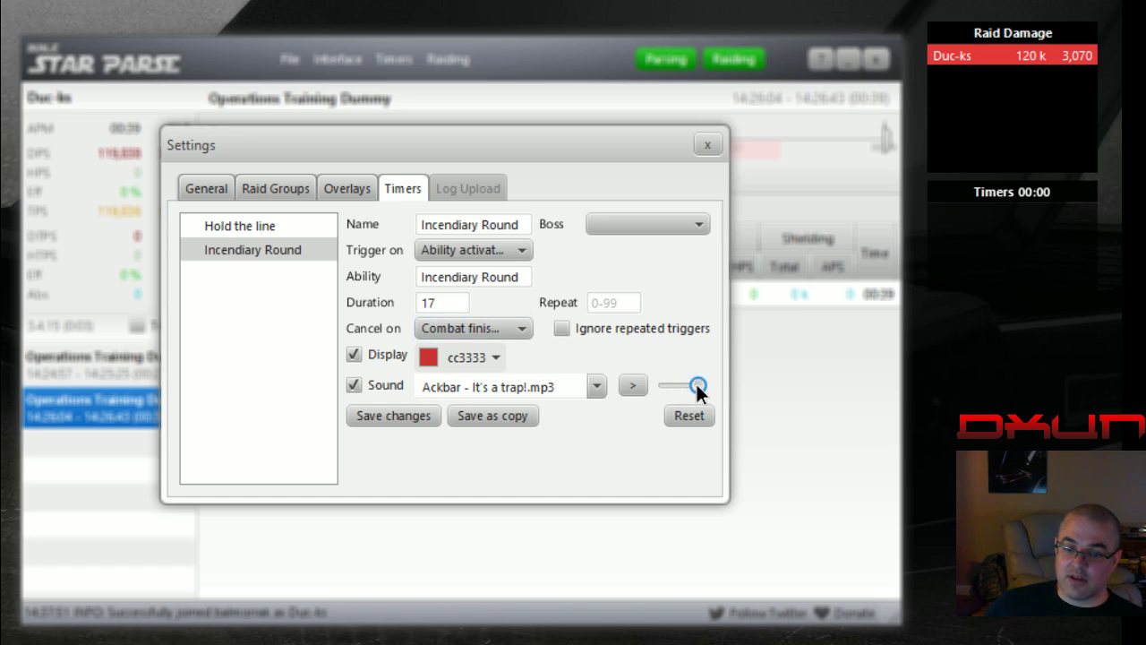
{"action": "left_click_drag", "start_coordinate": [694, 385], "coordinate": [686, 385]}
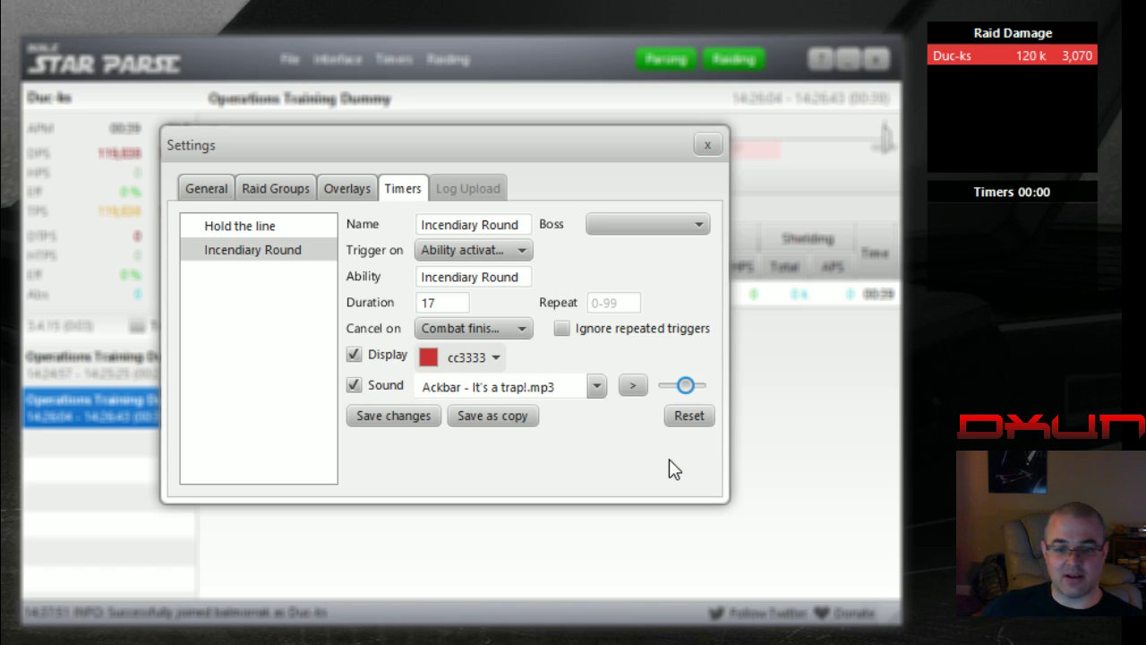
{"action": "left_click", "coordinate": [597, 387]}
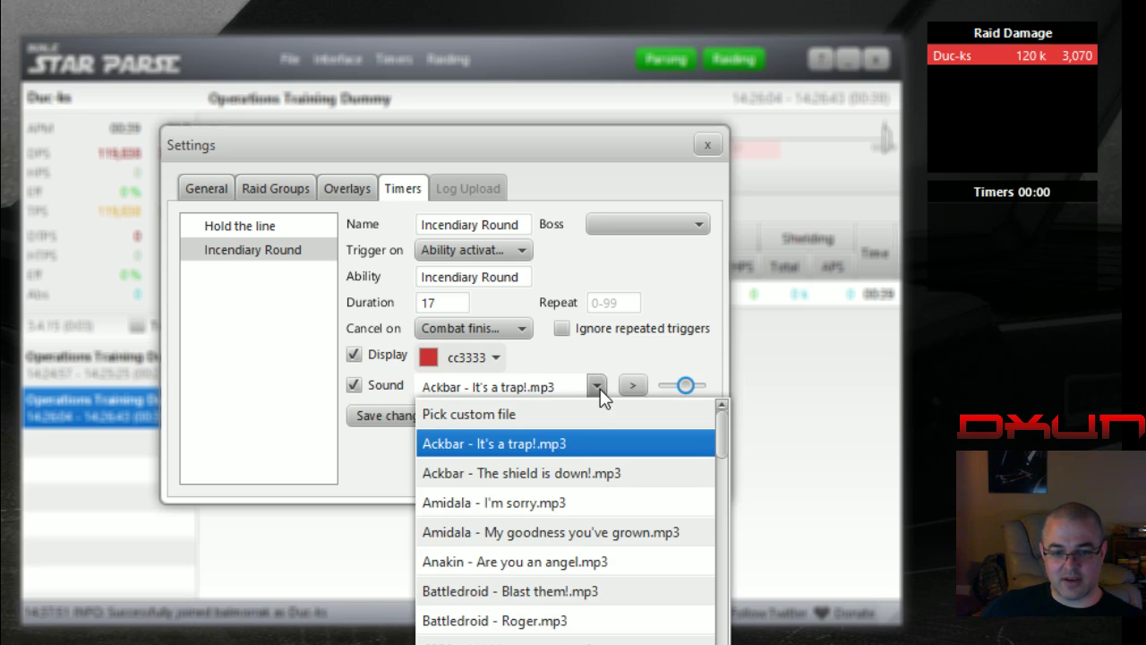
{"action": "left_click", "coordinate": [596, 386]}
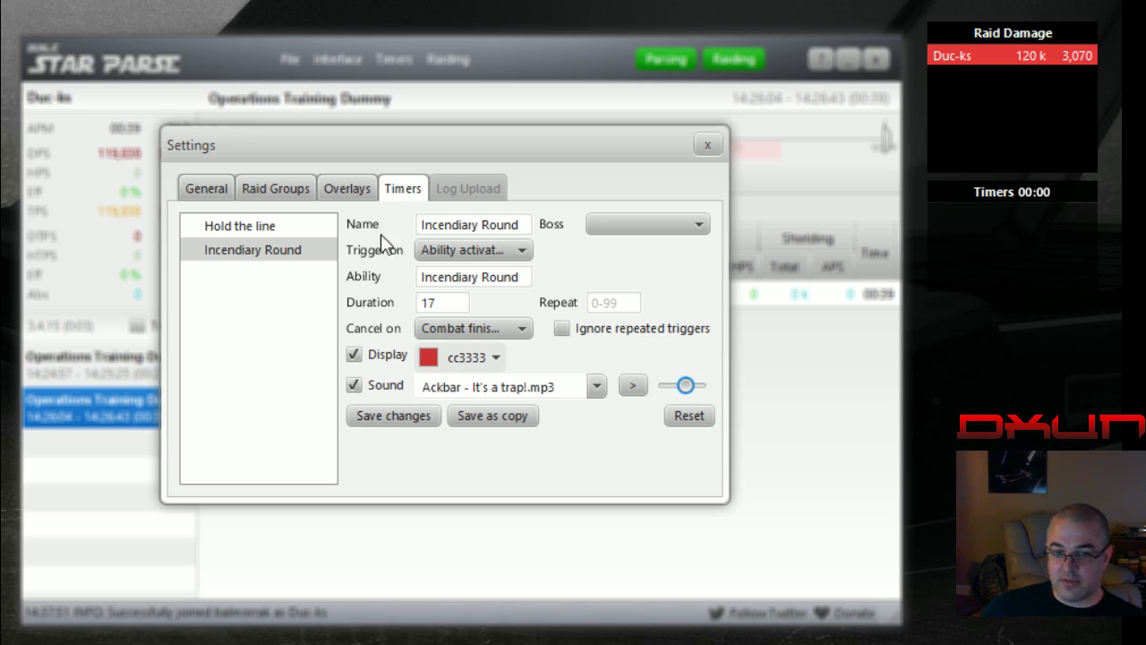
{"action": "left_click", "coordinate": [380, 419]}
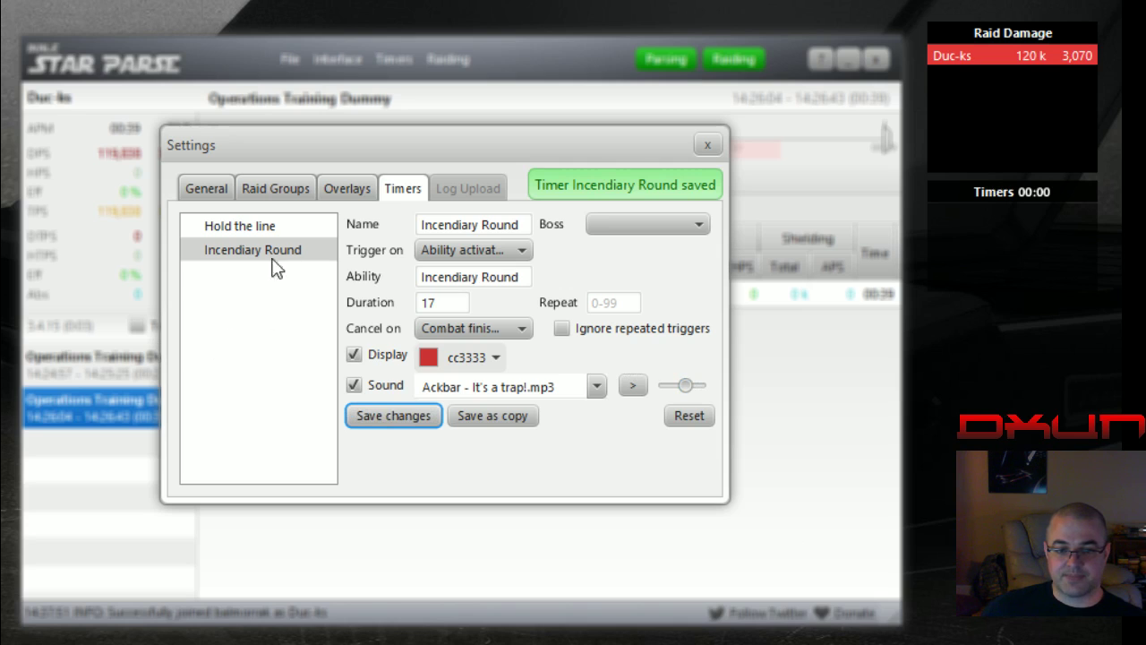
Save the Incendiary Round timer, review the Hold the line timer, then go to the Overlays page.
{"action": "left_click", "coordinate": [398, 187]}
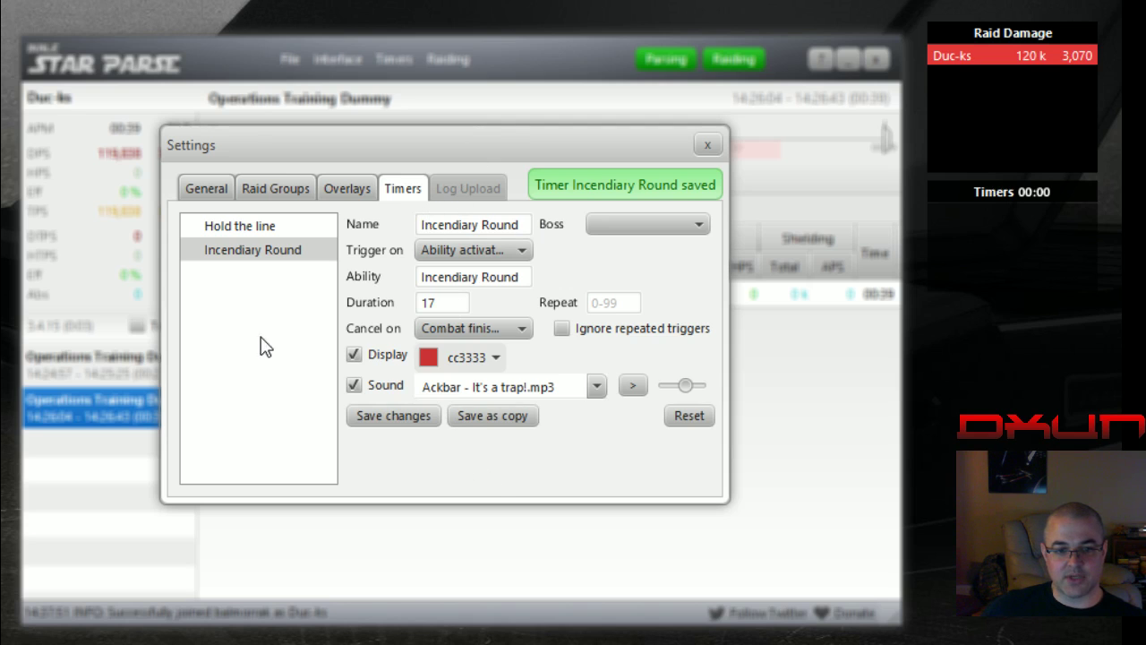
{"action": "left_click", "coordinate": [243, 225]}
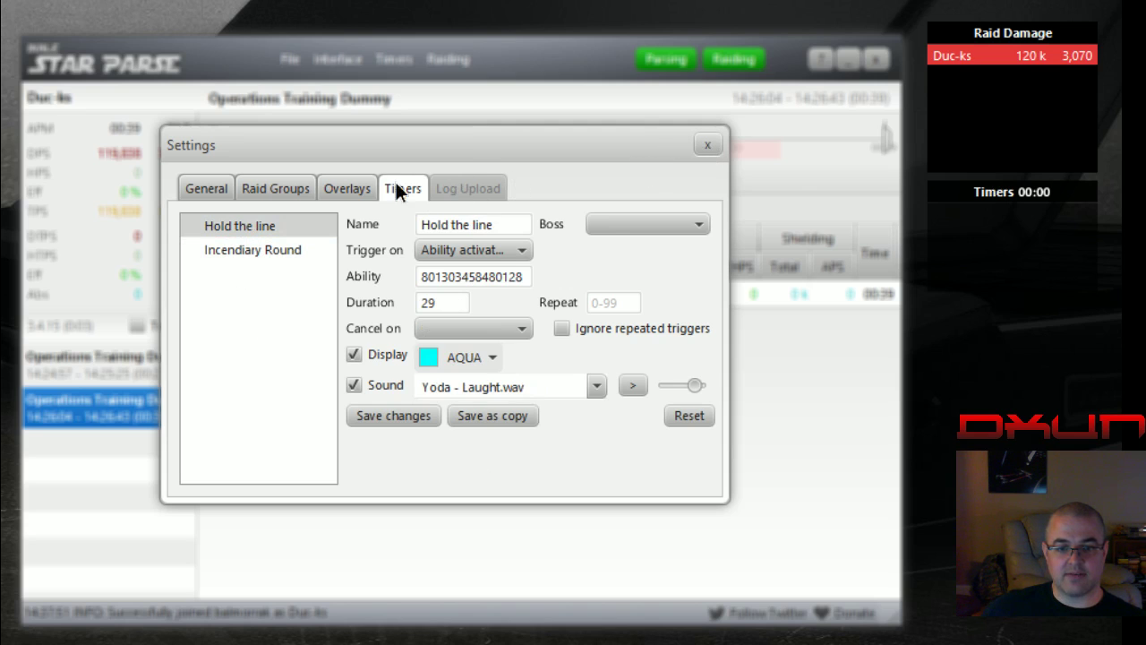
{"action": "left_click", "coordinate": [349, 189]}
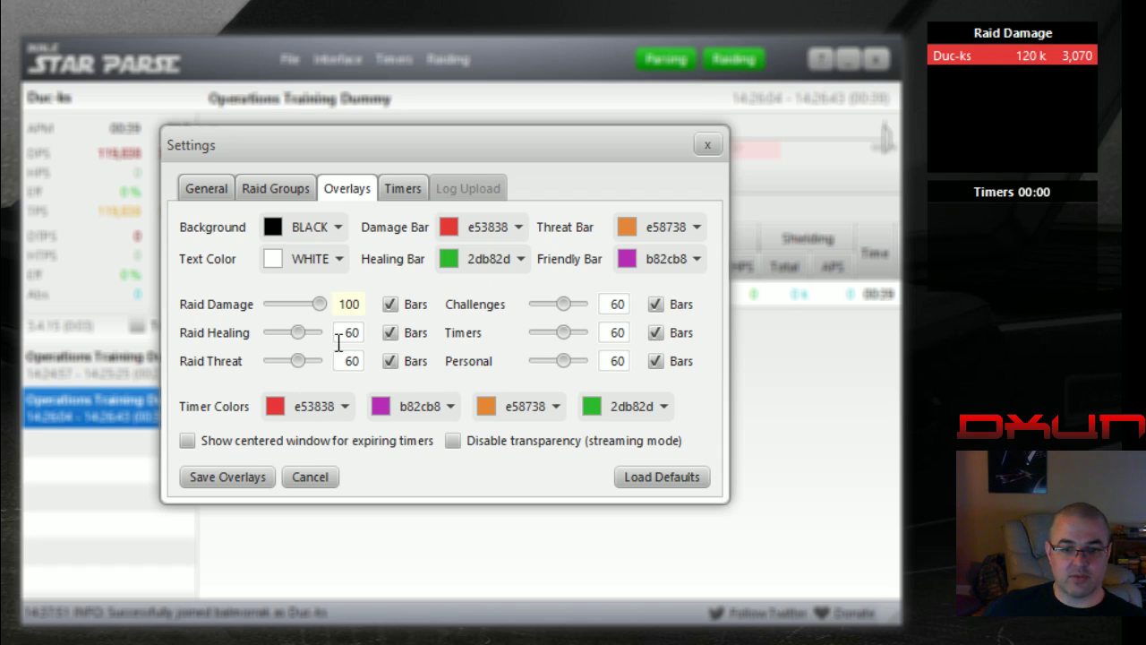
Raise Raid Healing to 100, save the overlays, and reopen Settings on the Overlays page.
{"action": "mouse_move", "coordinate": [294, 335]}
{"action": "left_mouse_down"}
{"action": "mouse_move", "coordinate": [312, 334]}
{"action": "mouse_move", "coordinate": [233, 318]}
{"action": "mouse_move", "coordinate": [339, 330]}
{"action": "left_mouse_up"}
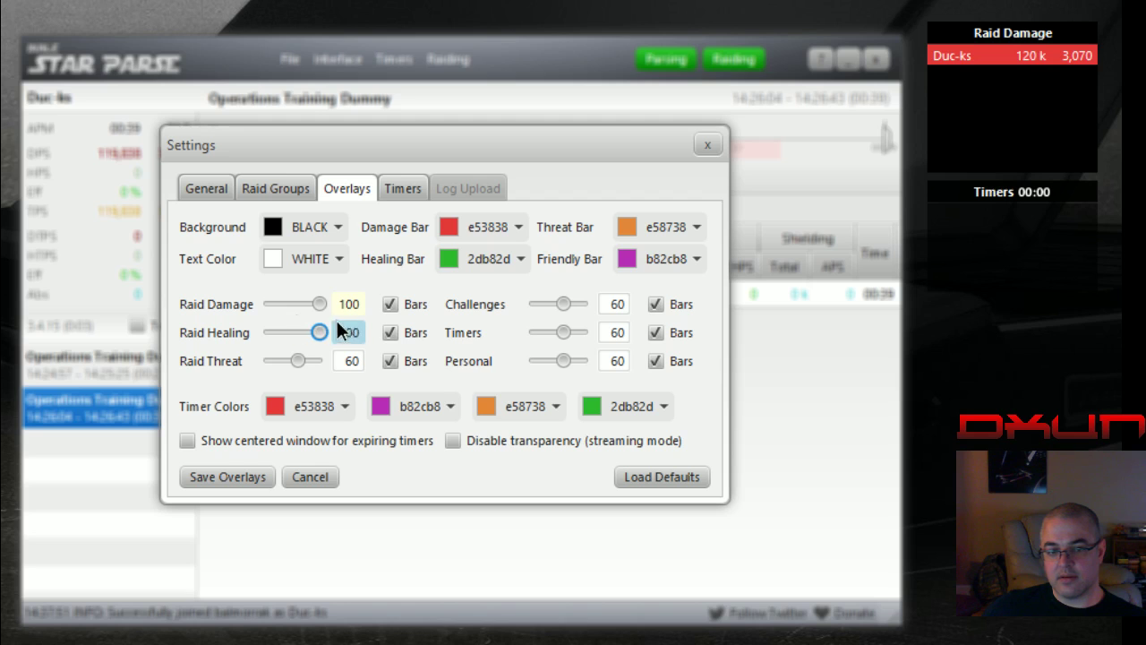
{"action": "left_click", "coordinate": [209, 483]}
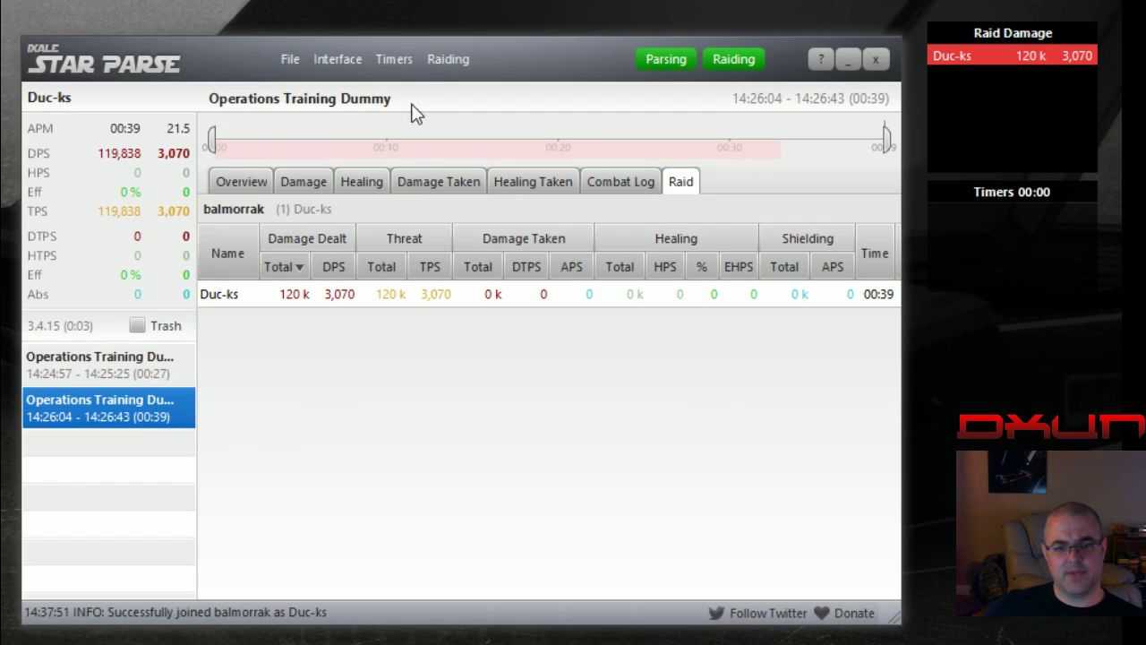
{"action": "left_click", "coordinate": [397, 59]}
{"action": "left_click", "coordinate": [402, 142]}
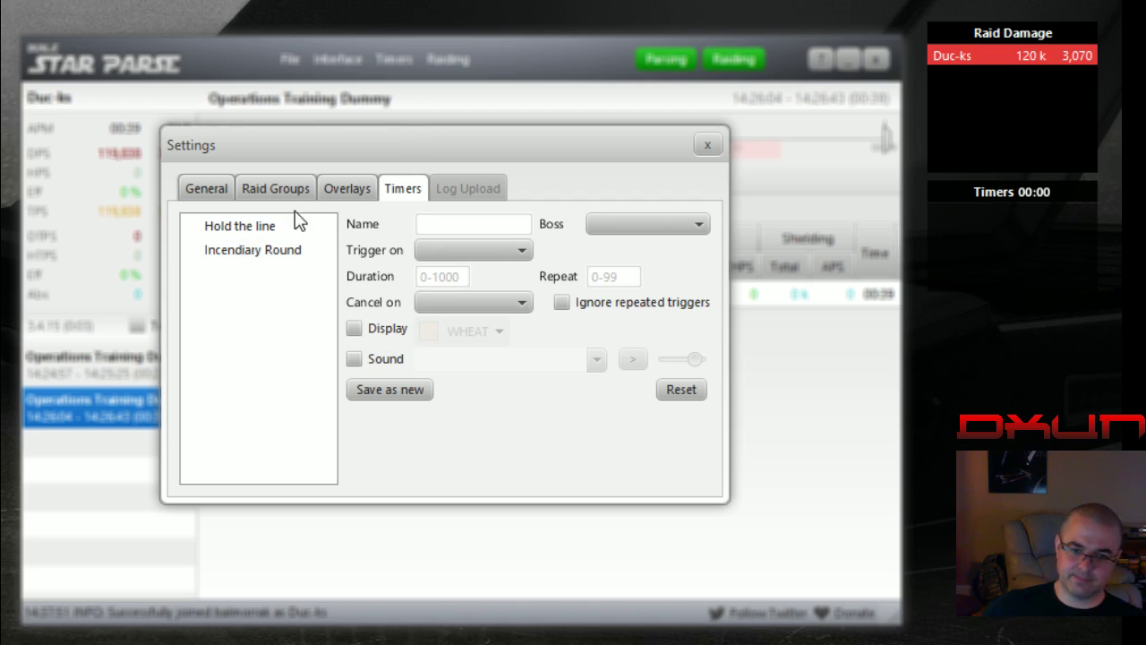
{"action": "left_click", "coordinate": [342, 197]}
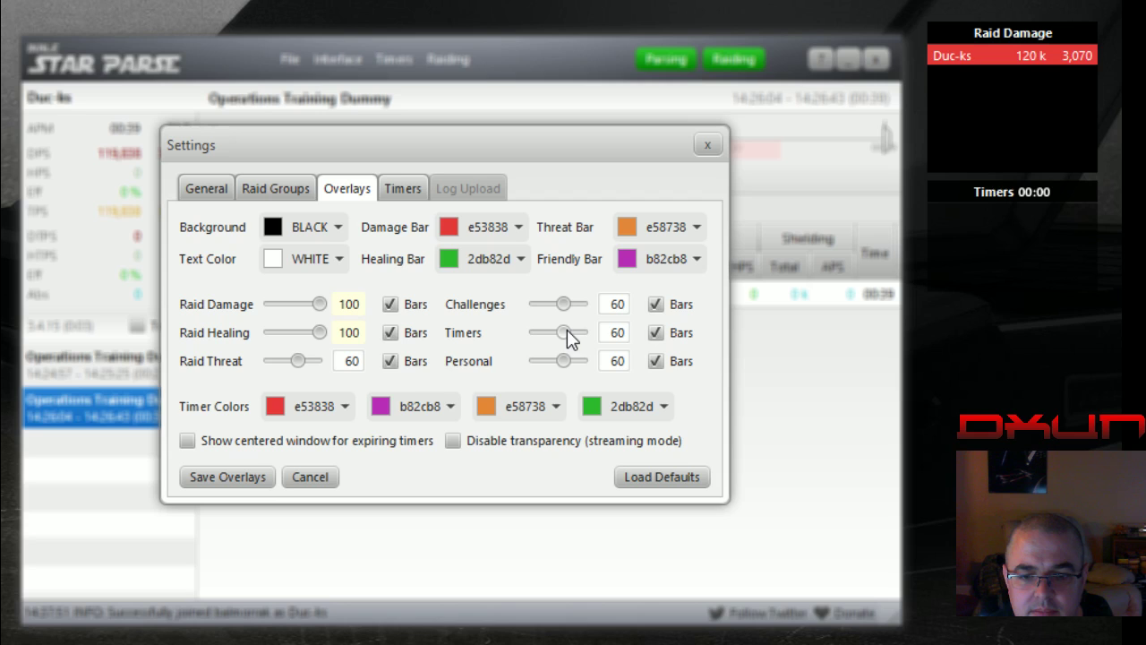
Try several Timers overlay values and leave it at 60, then view Raid Groups and General.
{"action": "left_click_drag", "start_coordinate": [569, 330], "coordinate": [491, 333]}
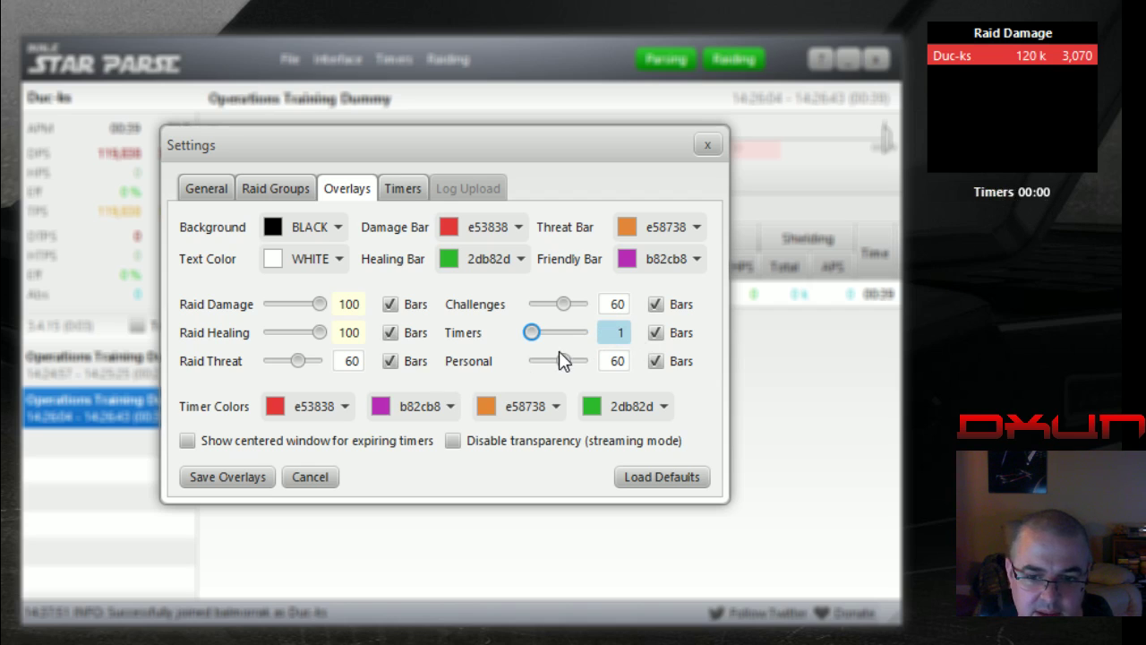
{"action": "left_click_drag", "start_coordinate": [533, 333], "coordinate": [626, 335]}
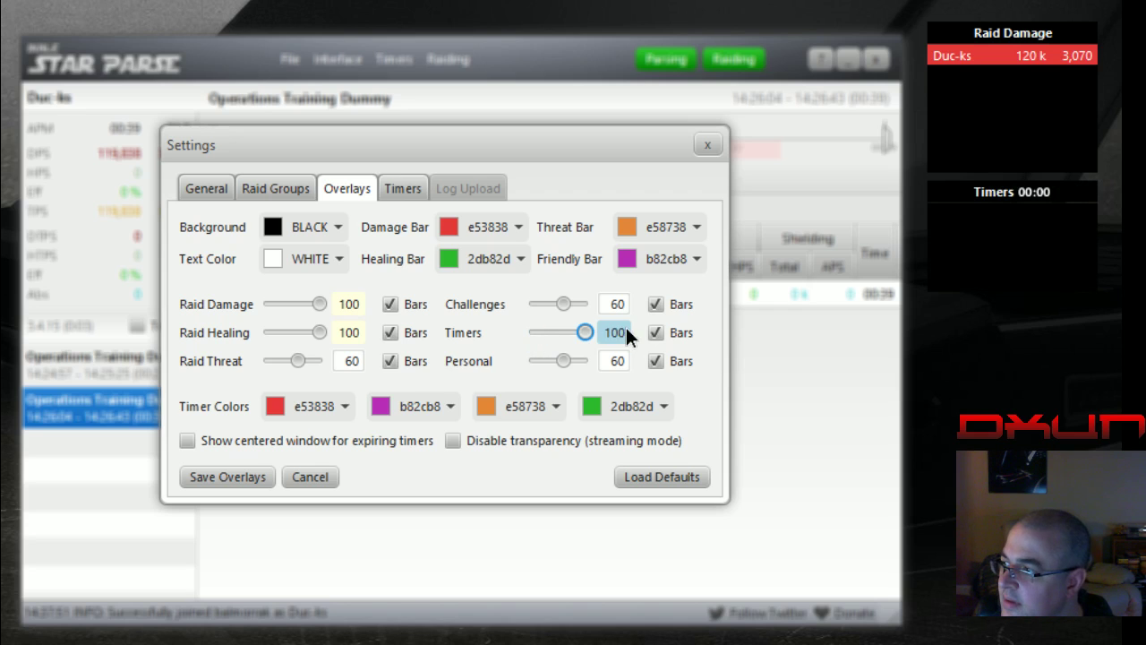
{"action": "mouse_move", "coordinate": [584, 332]}
{"action": "left_mouse_down"}
{"action": "mouse_move", "coordinate": [486, 331]}
{"action": "mouse_move", "coordinate": [587, 333]}
{"action": "mouse_move", "coordinate": [551, 333]}
{"action": "mouse_move", "coordinate": [562, 329]}
{"action": "left_mouse_up"}
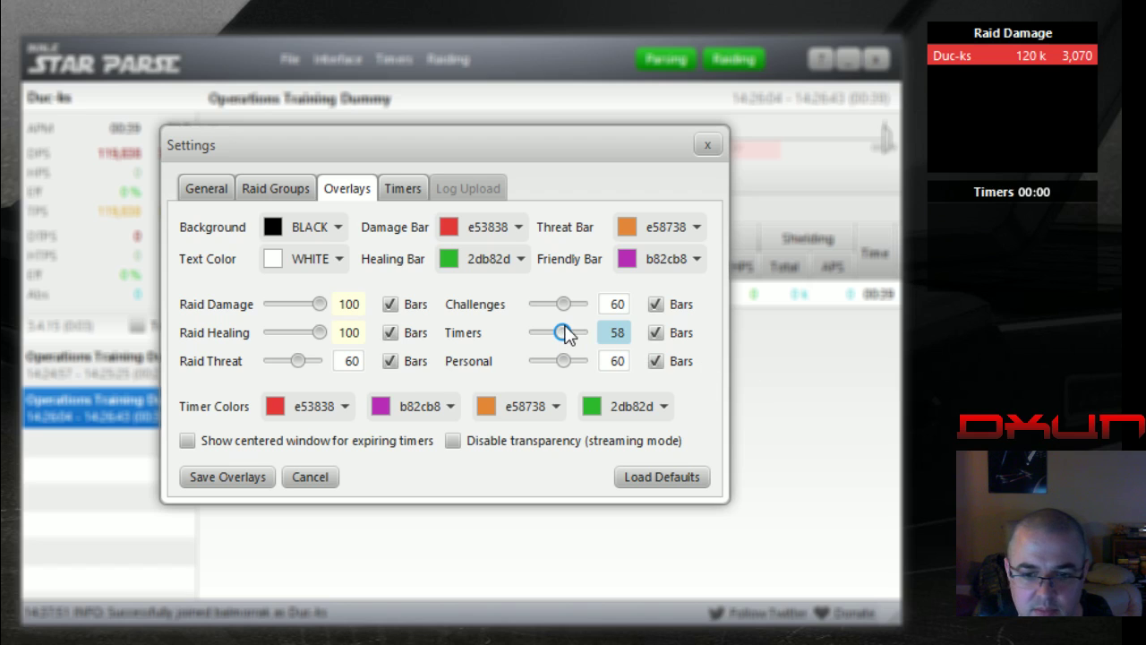
{"action": "left_click_drag", "start_coordinate": [564, 329], "coordinate": [566, 330]}
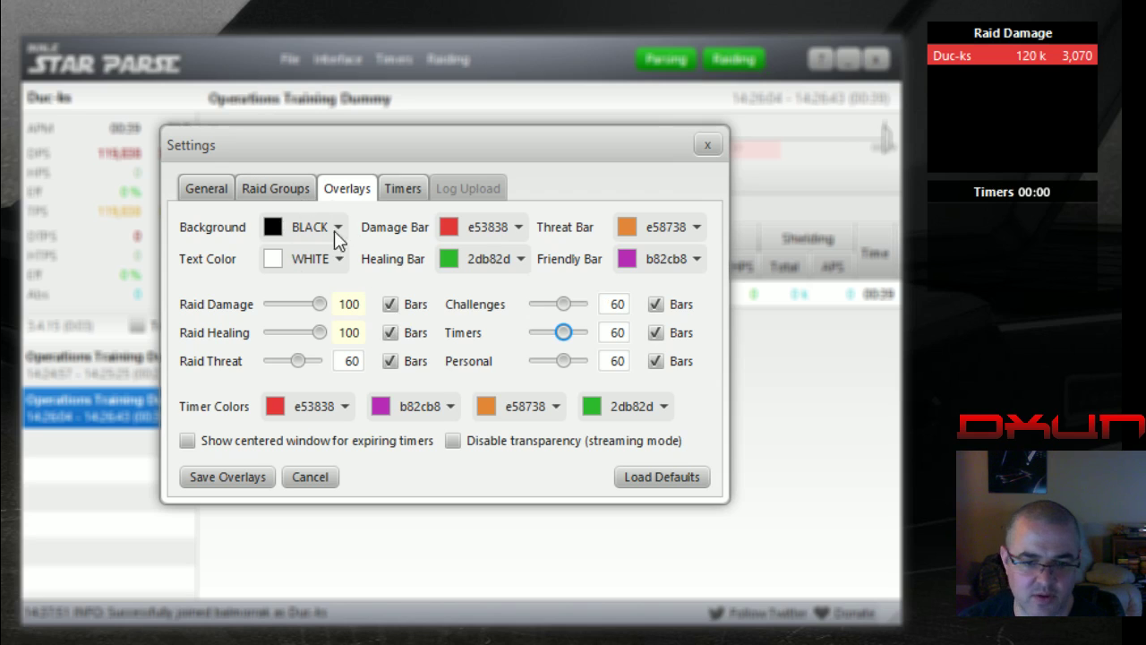
{"action": "left_click", "coordinate": [295, 190]}
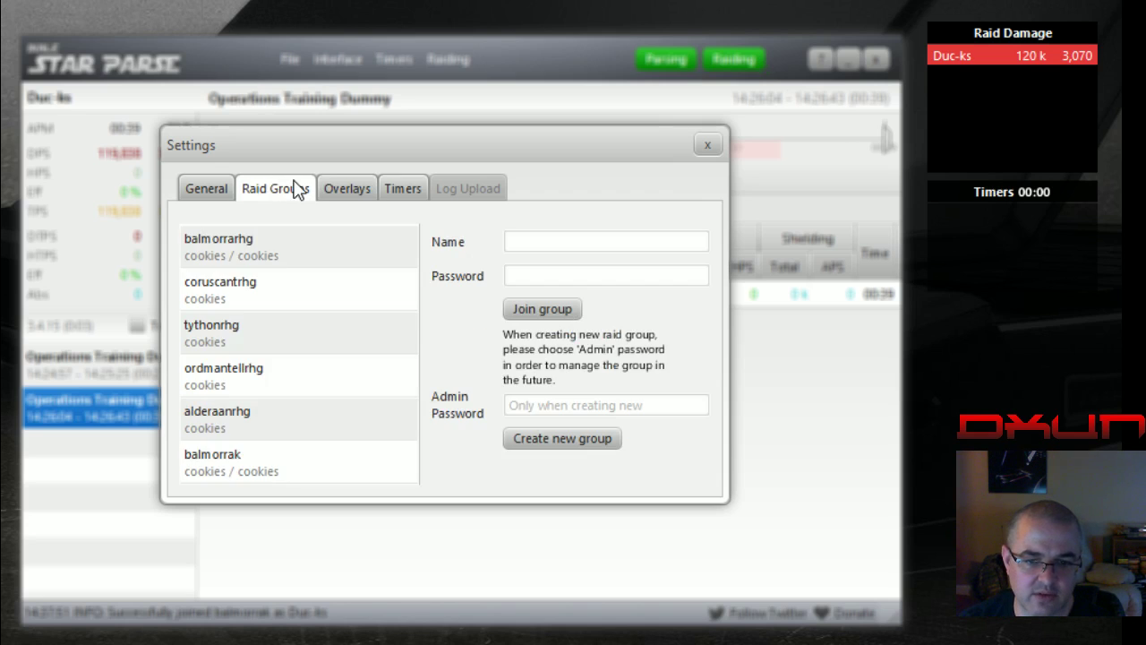
{"action": "left_click", "coordinate": [204, 182]}
Close the Settings window and glance at the raid group list without changing it.
{"action": "left_click", "coordinate": [707, 145]}
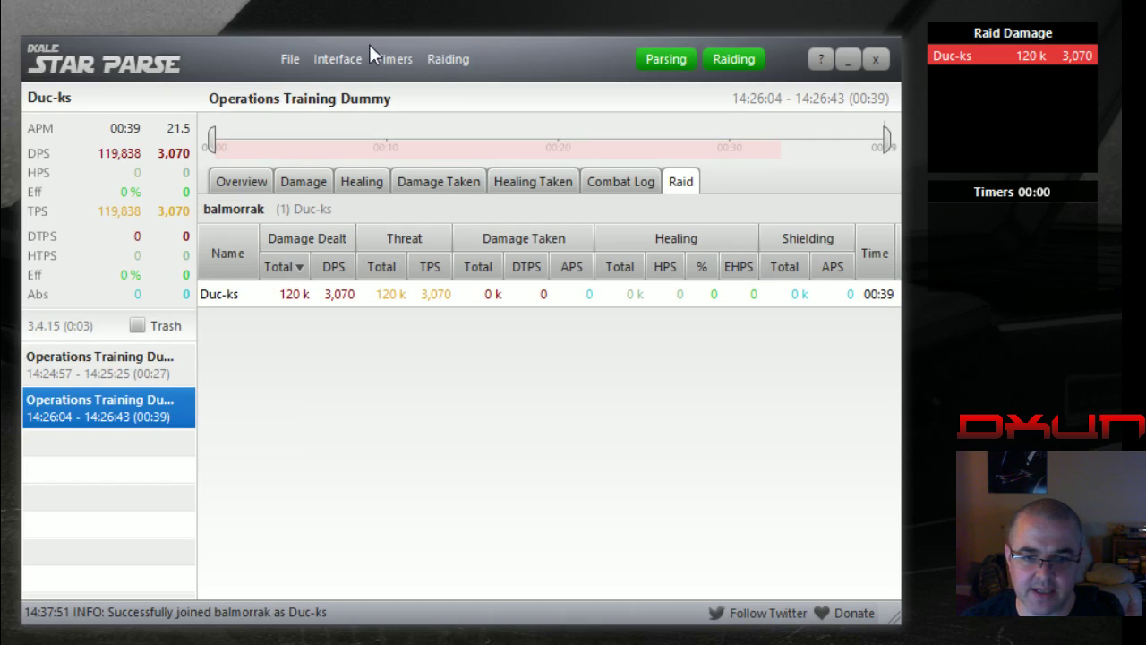
{"action": "left_click", "coordinate": [475, 60]}
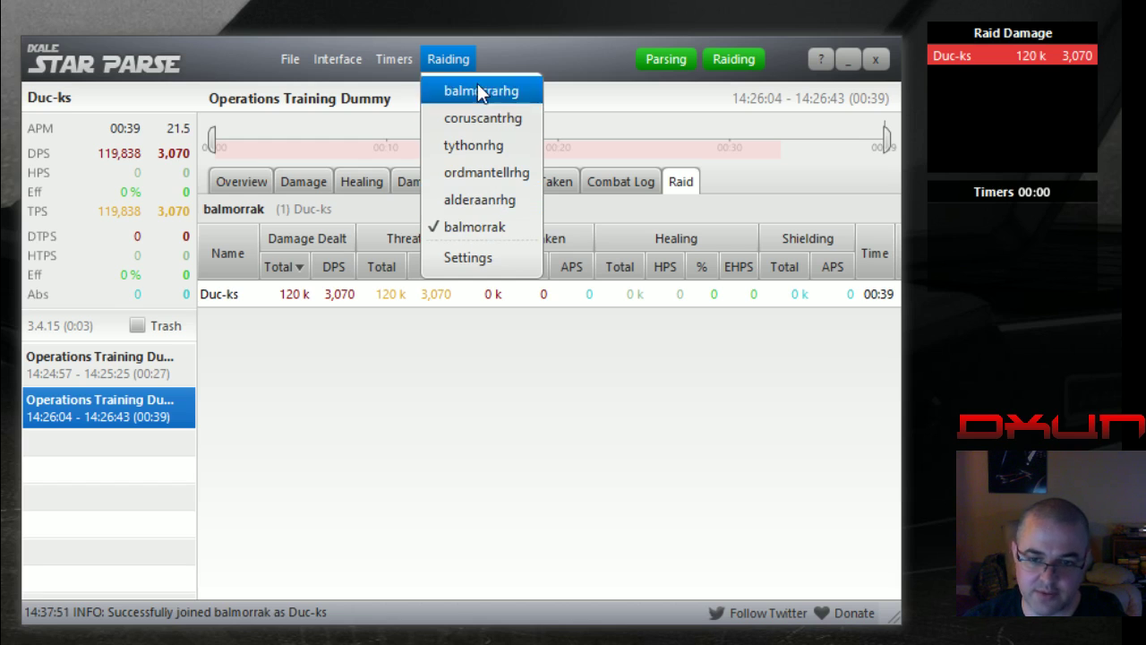
{"action": "left_click", "coordinate": [457, 53]}
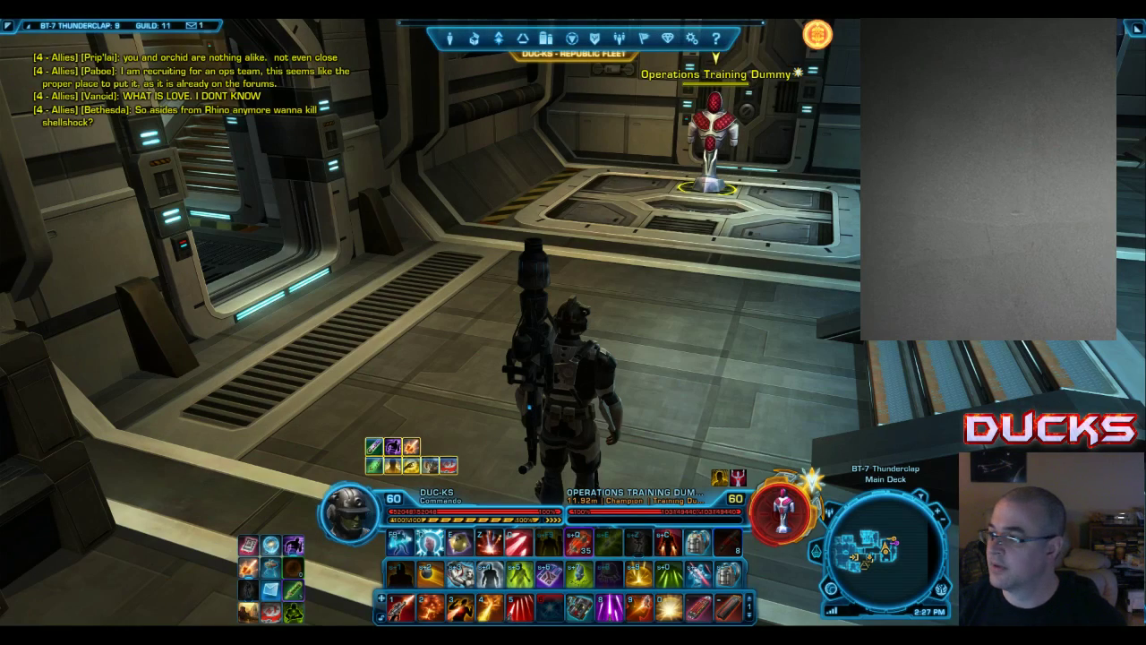
Move the Raid Damage overlay to the upper right of the game and swing the camera left.
{"action": "left_click_drag", "start_coordinate": [1110, 34], "coordinate": [919, 34]}
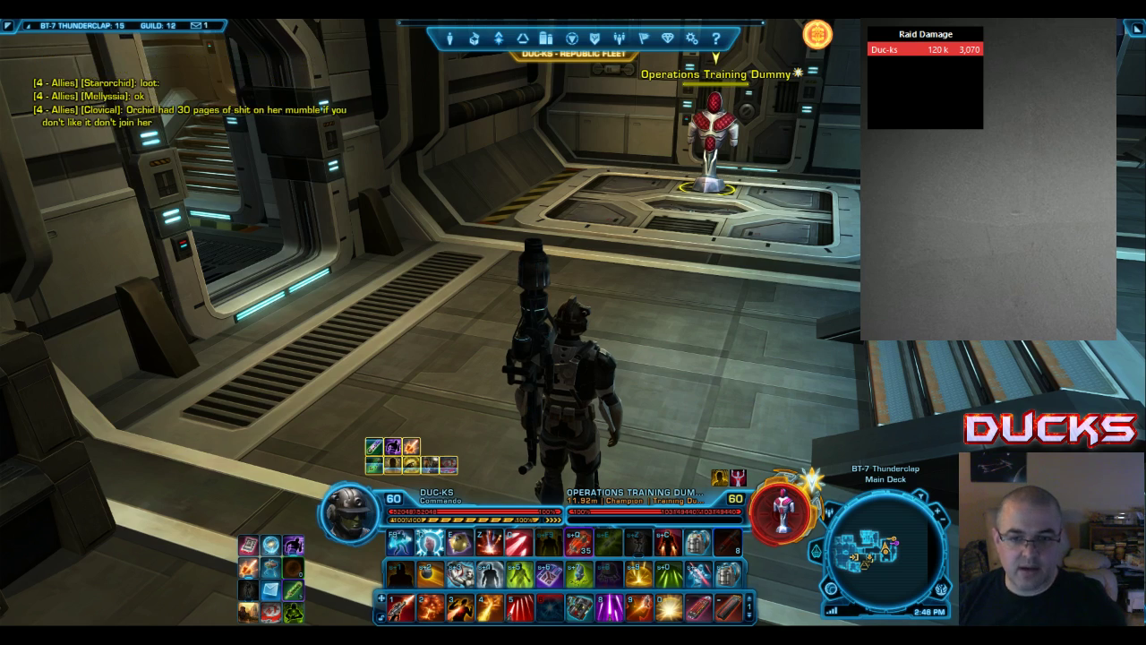
{"action": "left_click_drag", "start_coordinate": [447, 262], "coordinate": [602, 249]}
Turn and run to the Operations Training Dummy, then open the attack with hotkeys 1 and 2.
{"action": "right_click", "coordinate": [601, 249]}
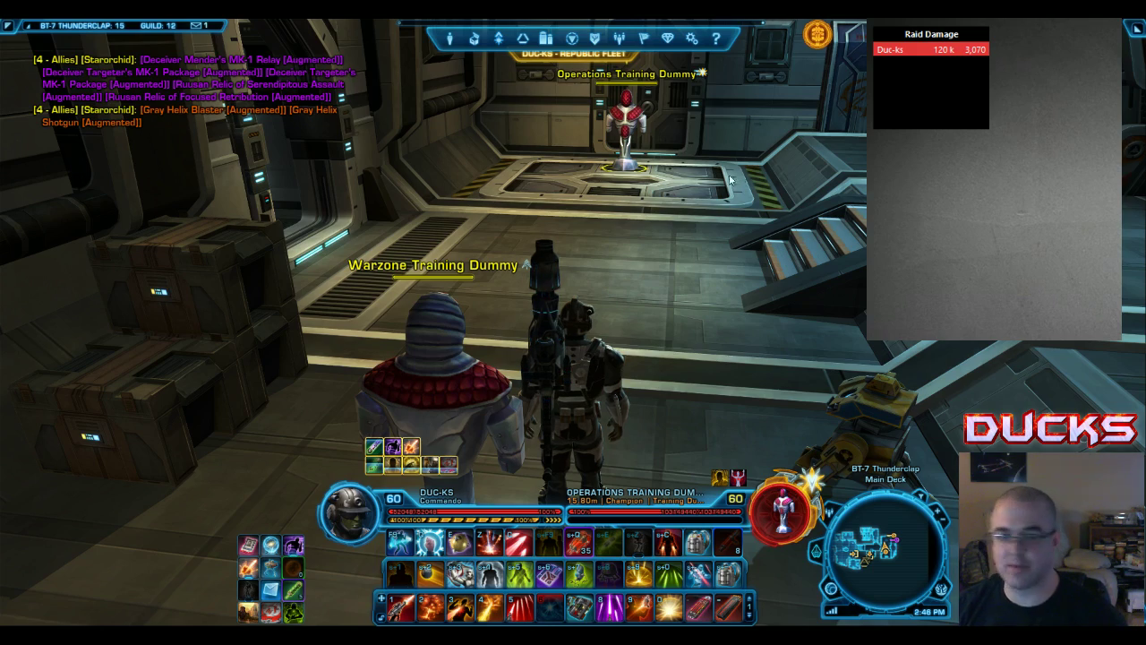
{"action": "key", "text": "w"}
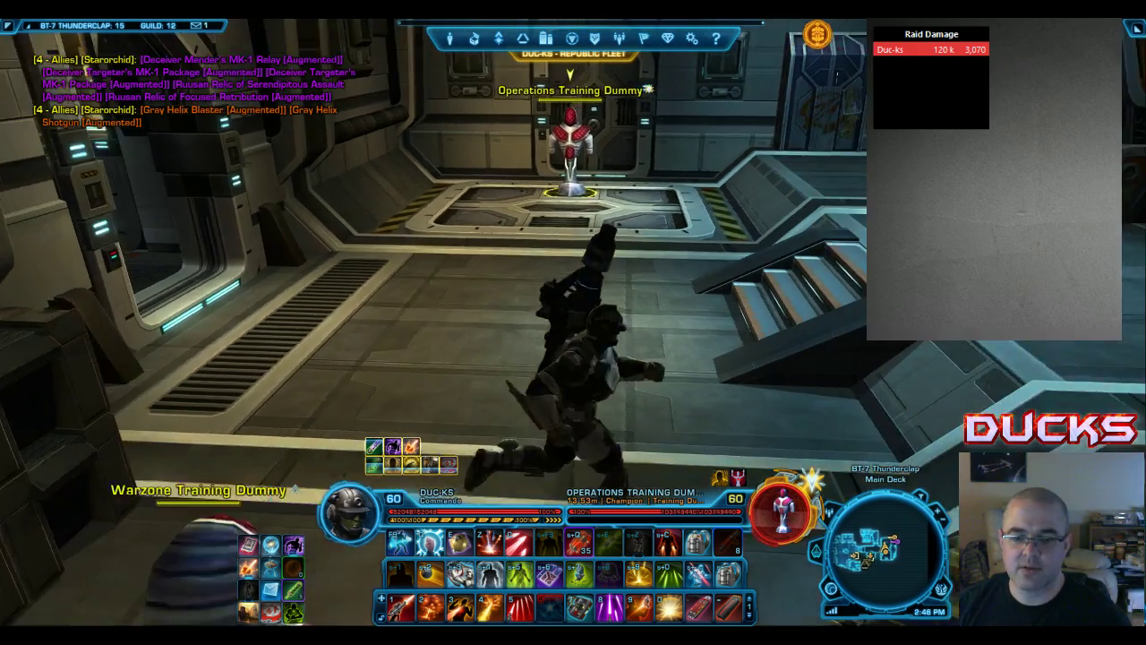
{"action": "key", "text": "s"}
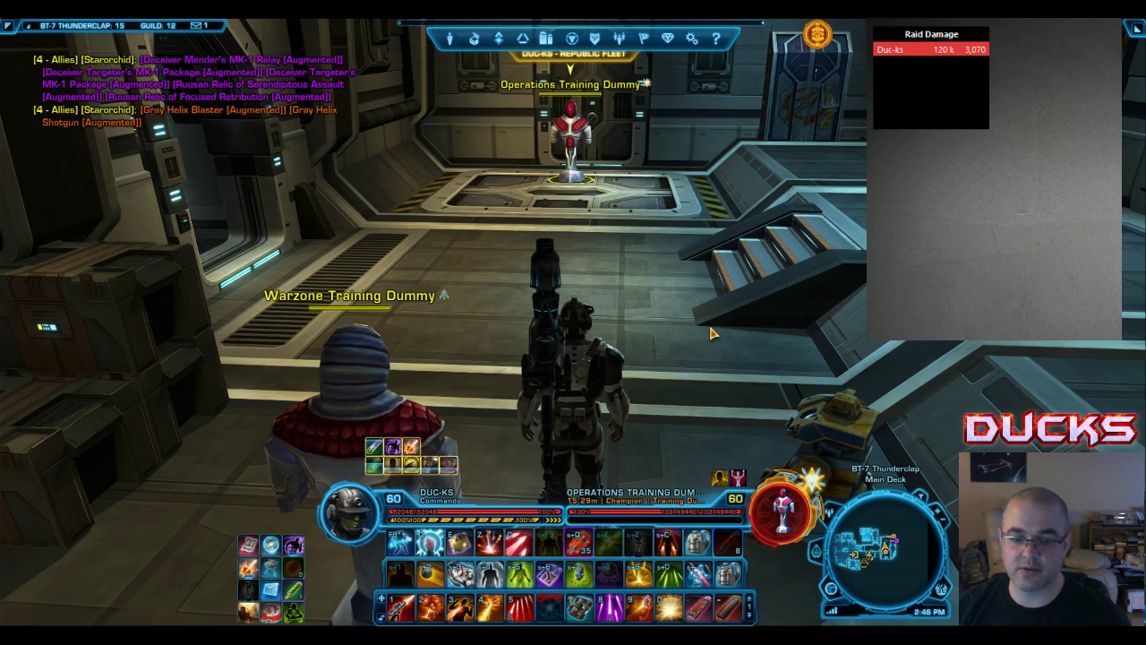
{"action": "key", "text": "1"}
{"action": "key", "text": "2"}
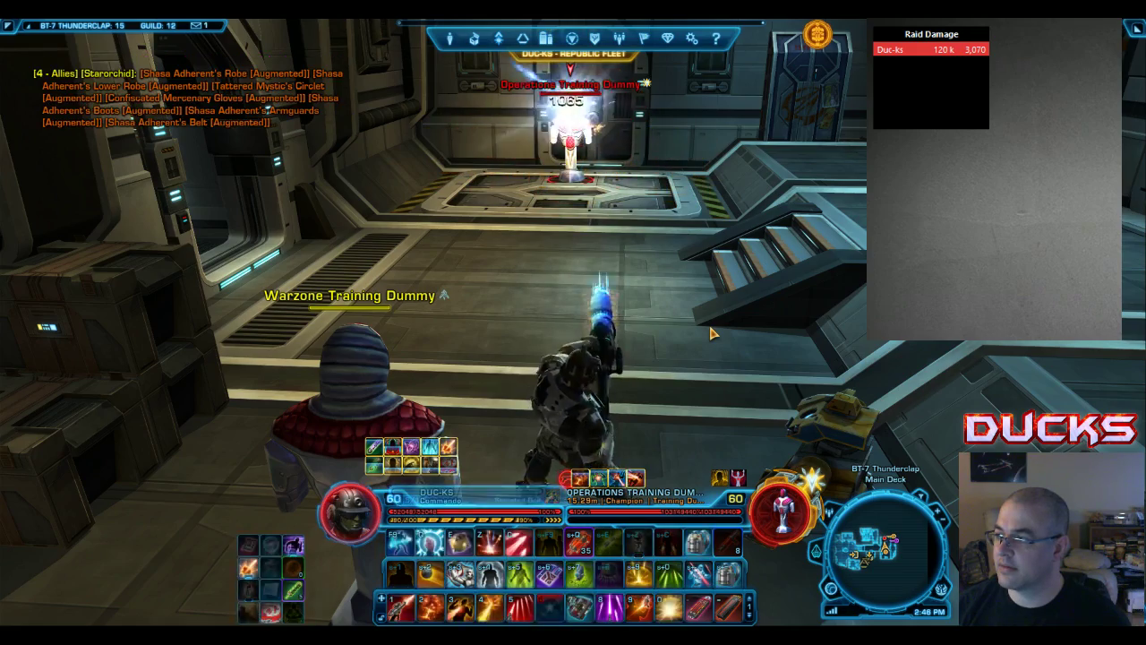
Cycle ability hotkeys 2–5 on the dummy until the overlay reads 106k at 3,023 DPS.
{"action": "key", "text": "3"}
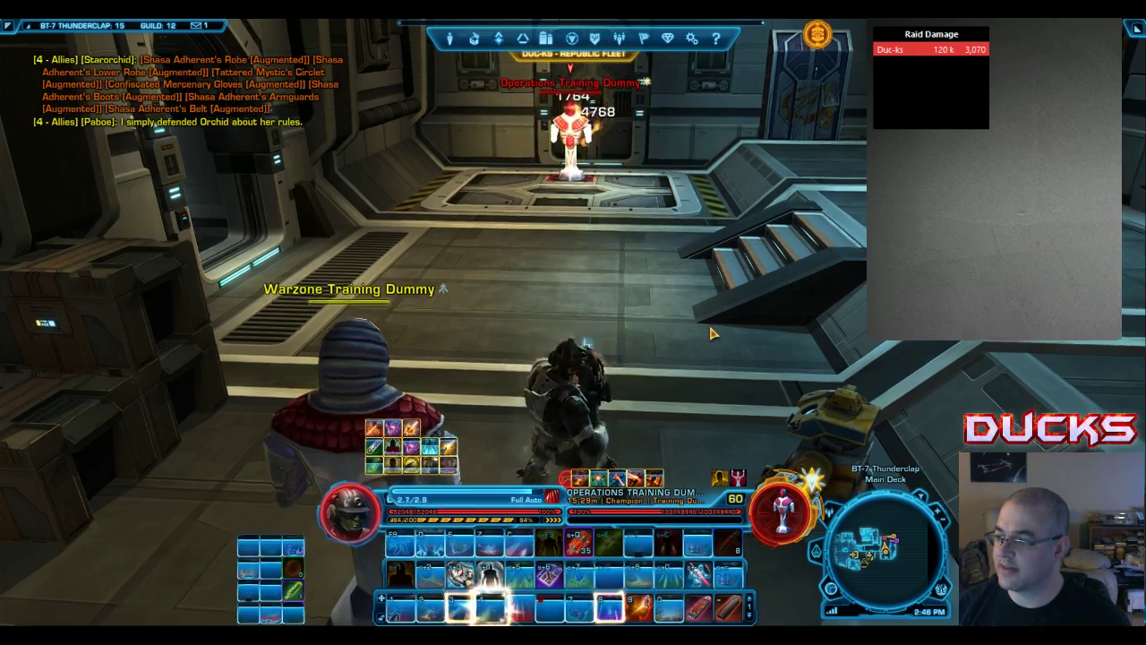
{"action": "key", "text": "4"}
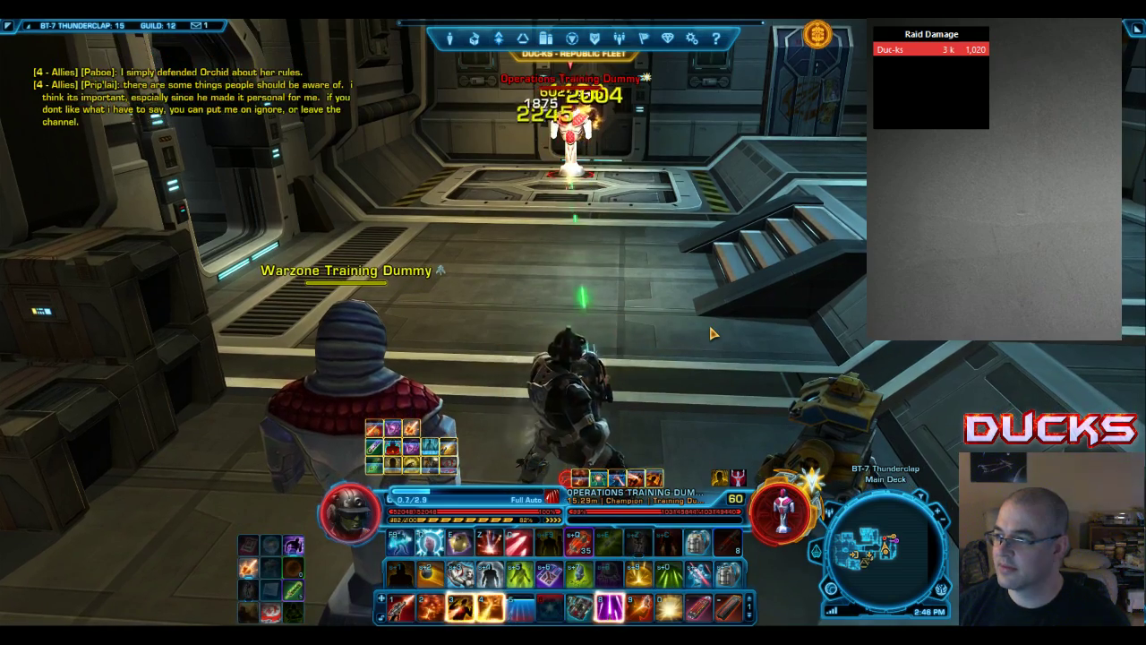
{"action": "key", "text": "3"}
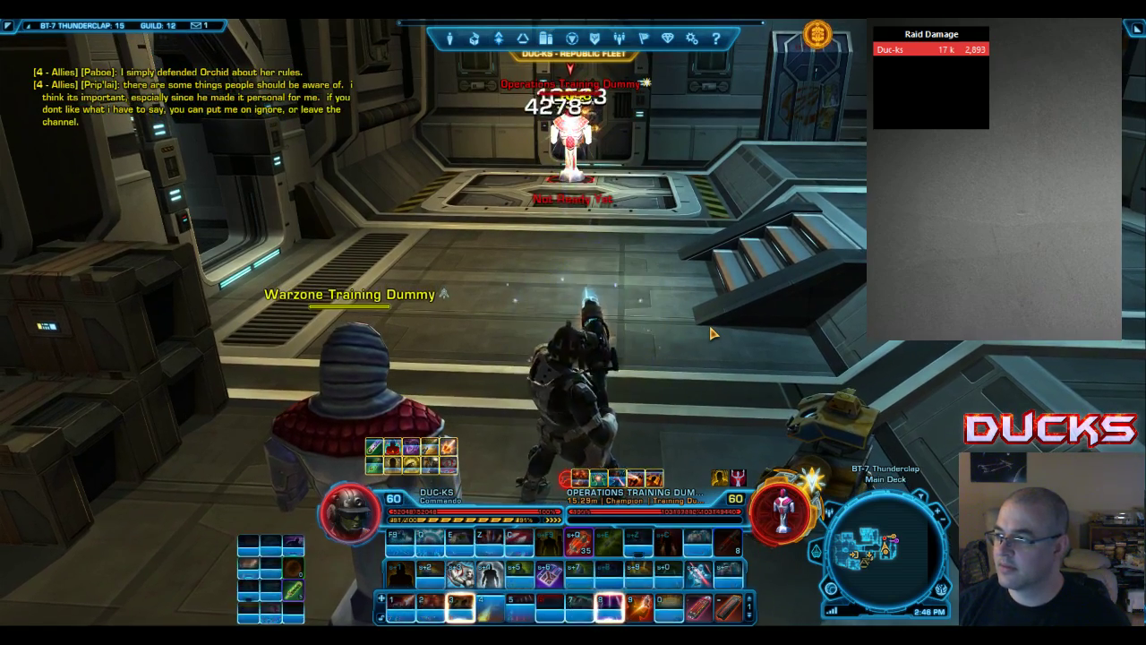
{"action": "key", "text": "5"}
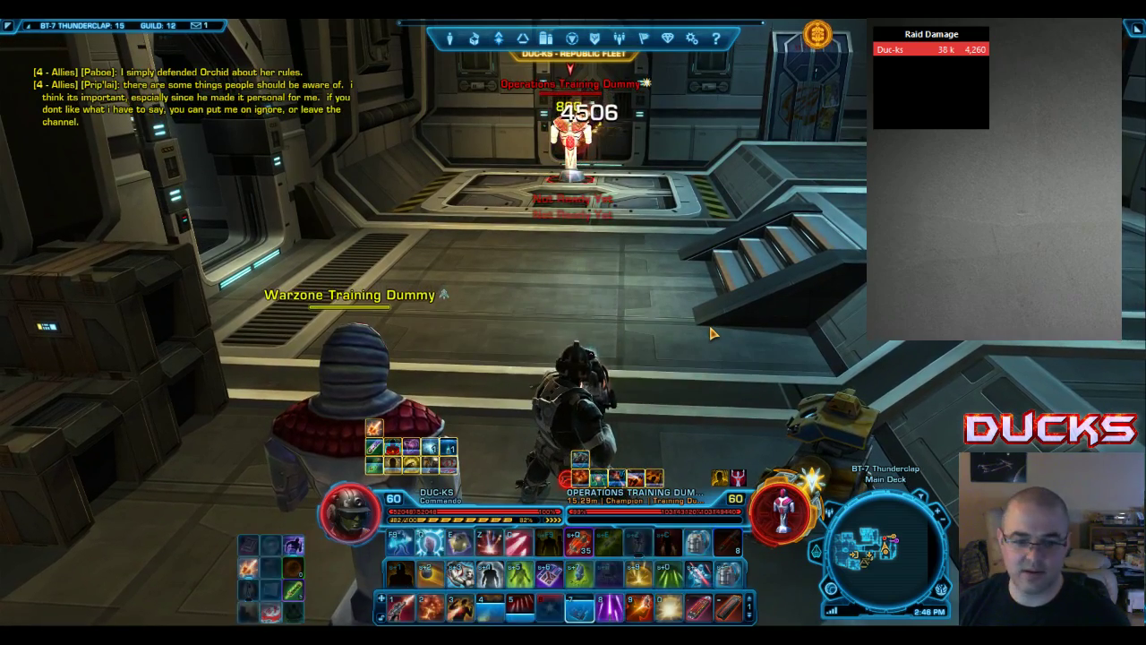
{"action": "key", "text": "2"}
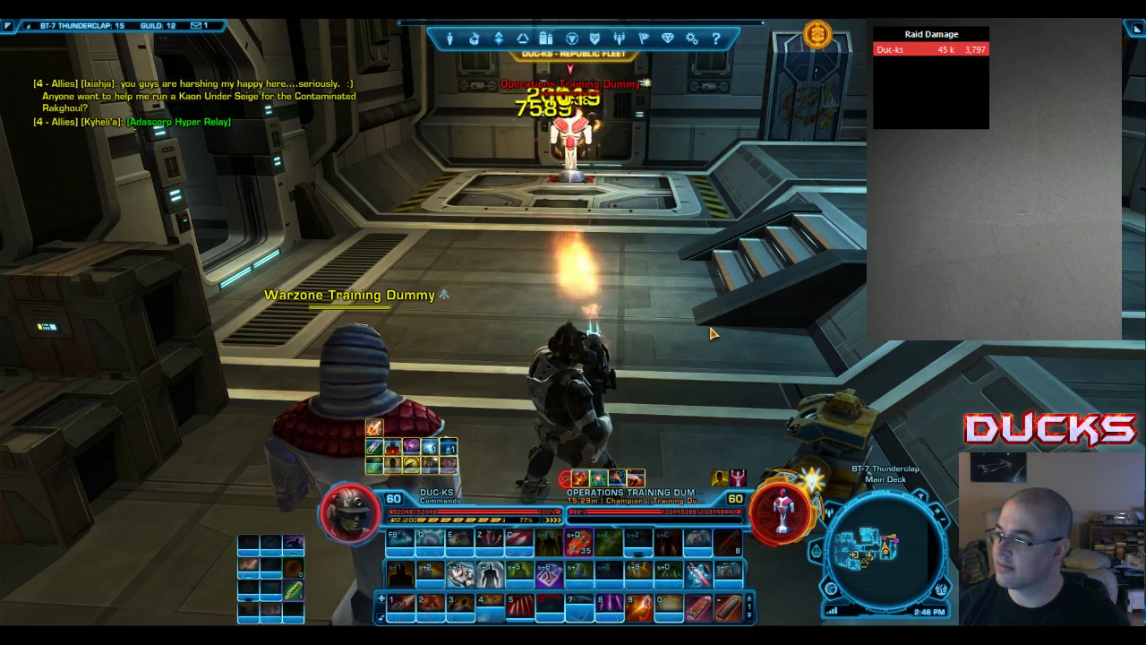
{"action": "key", "text": "3"}
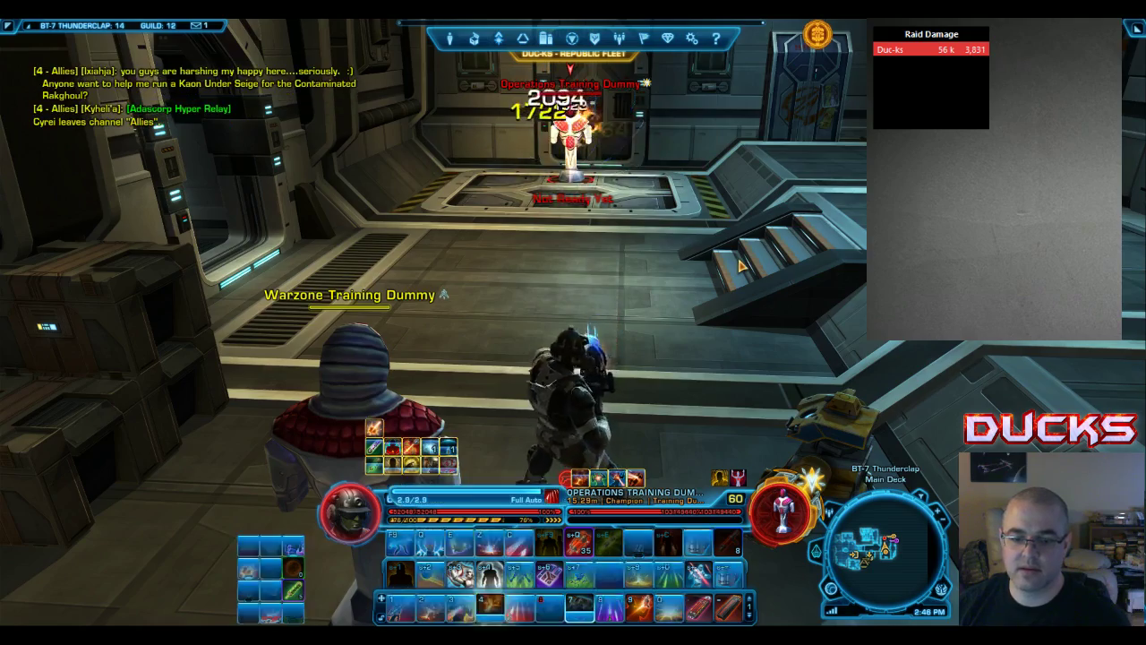
{"action": "key", "text": "4"}
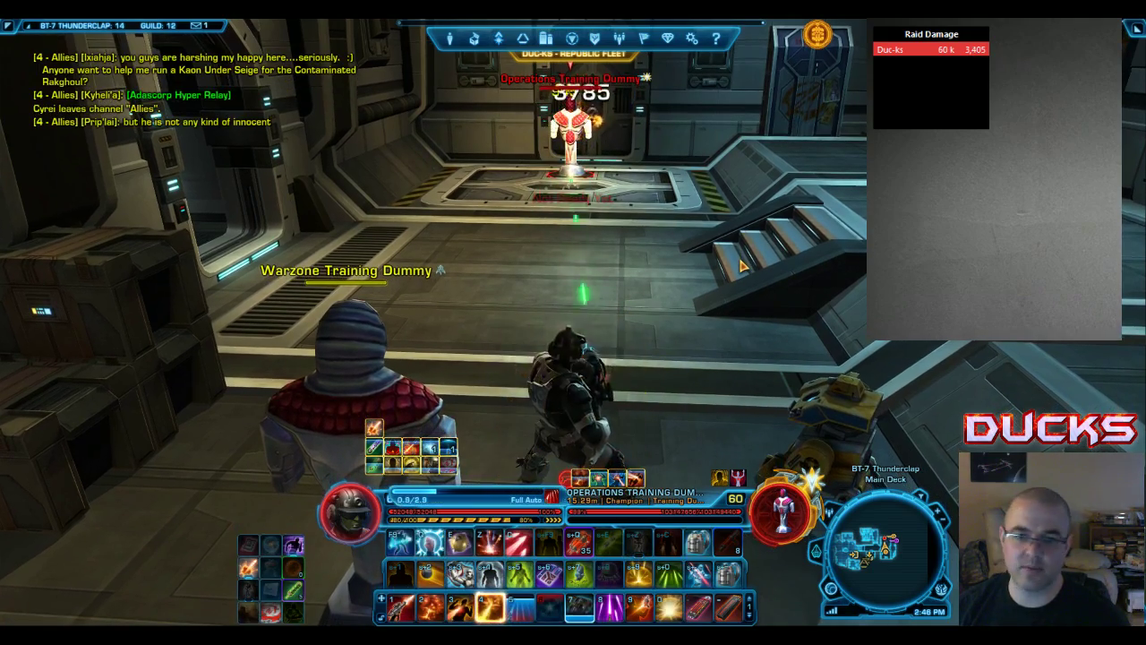
{"action": "key", "text": "5"}
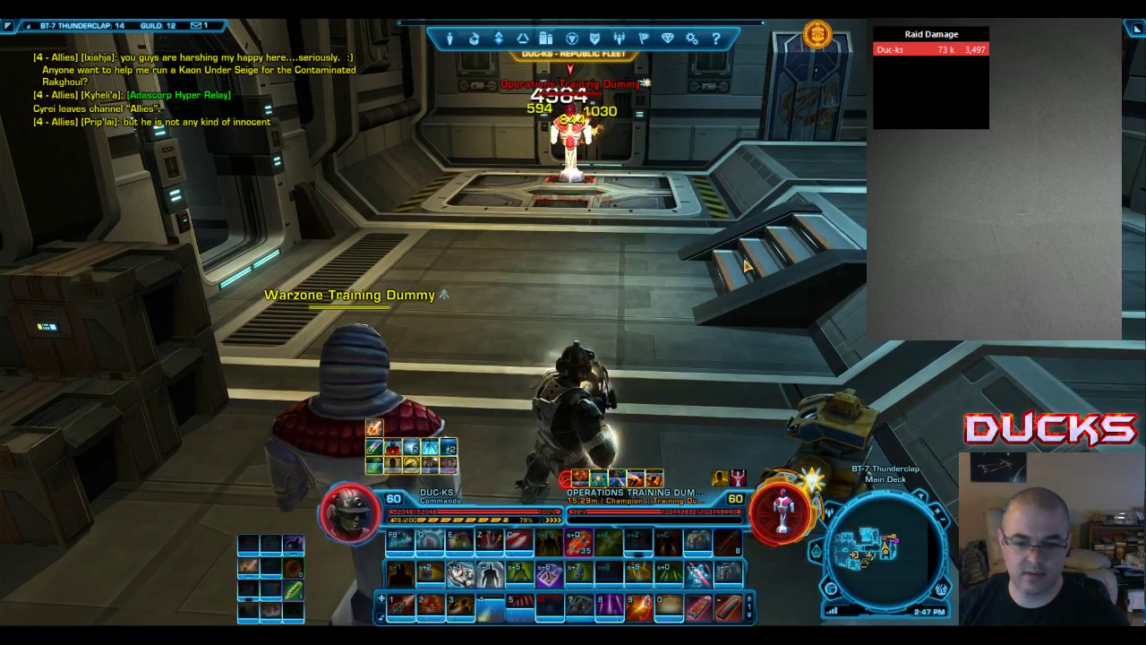
{"action": "key", "text": "2"}
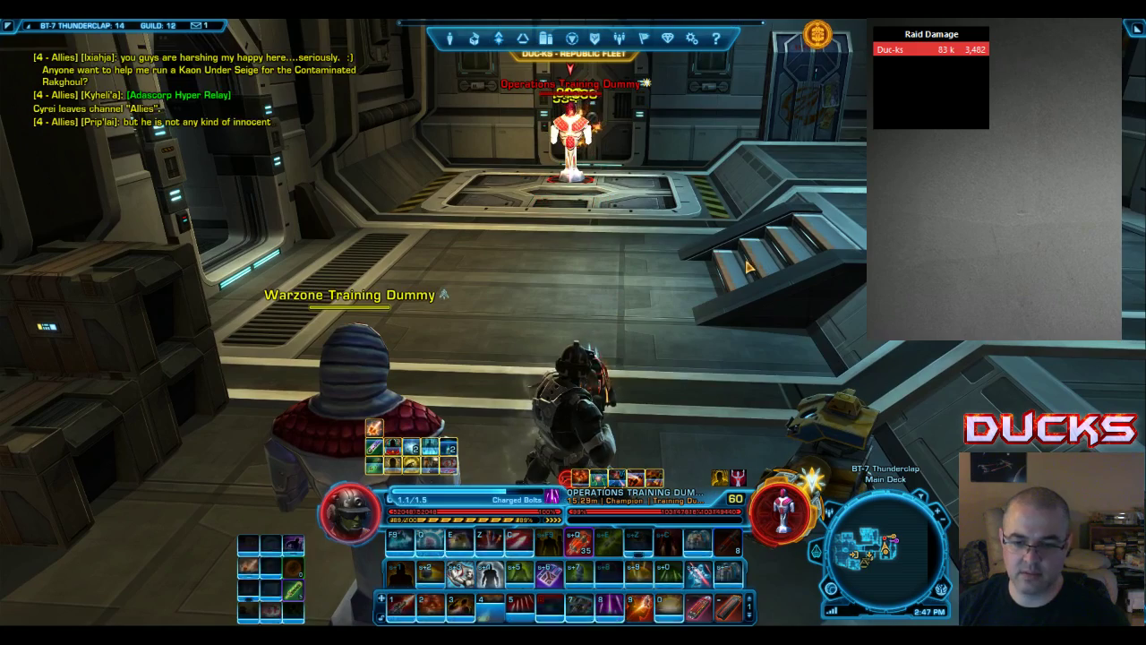
{"action": "key", "text": "4"}
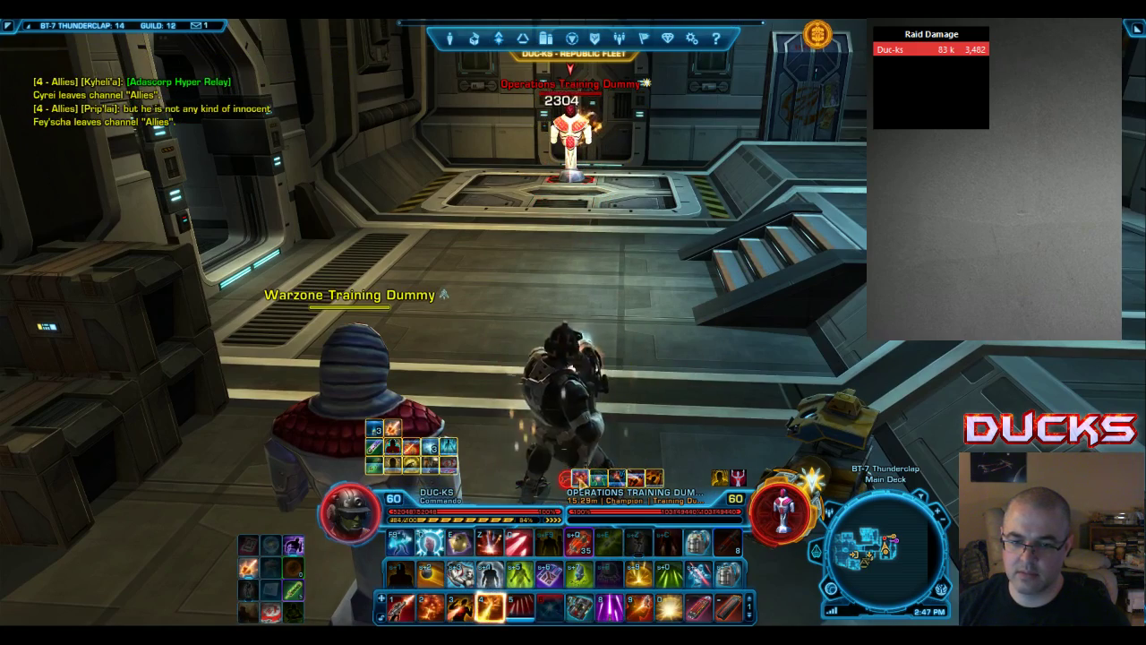
{"action": "left_click_drag", "start_coordinate": [632, 300], "coordinate": [631, 300]}
{"action": "key", "text": "4"}
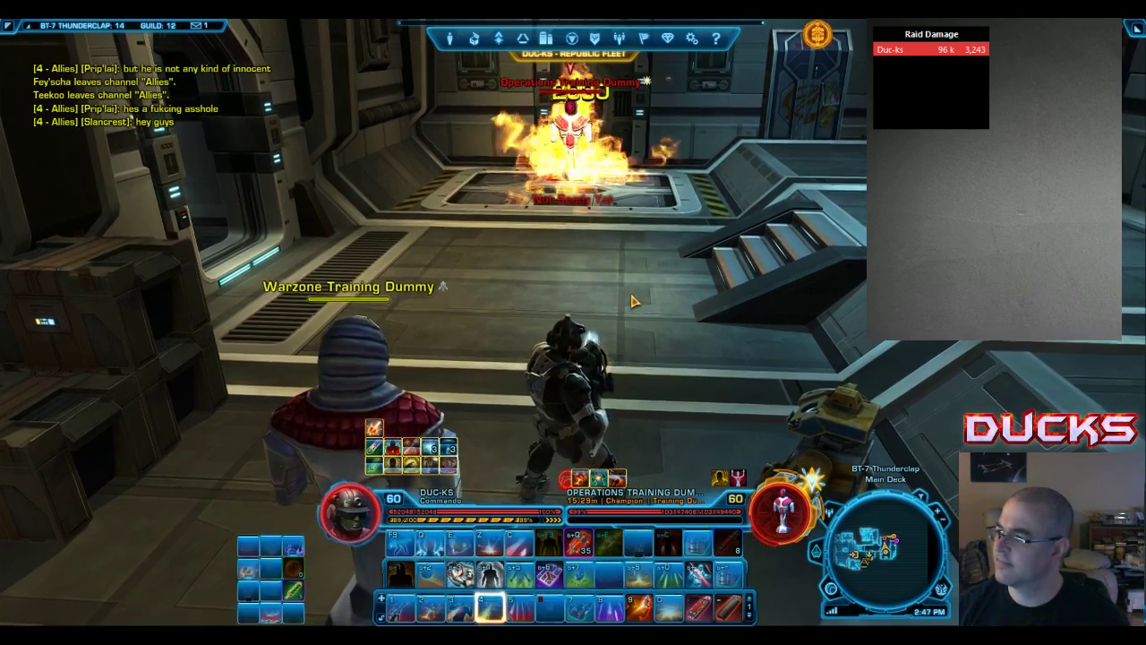
{"action": "key", "text": "4"}
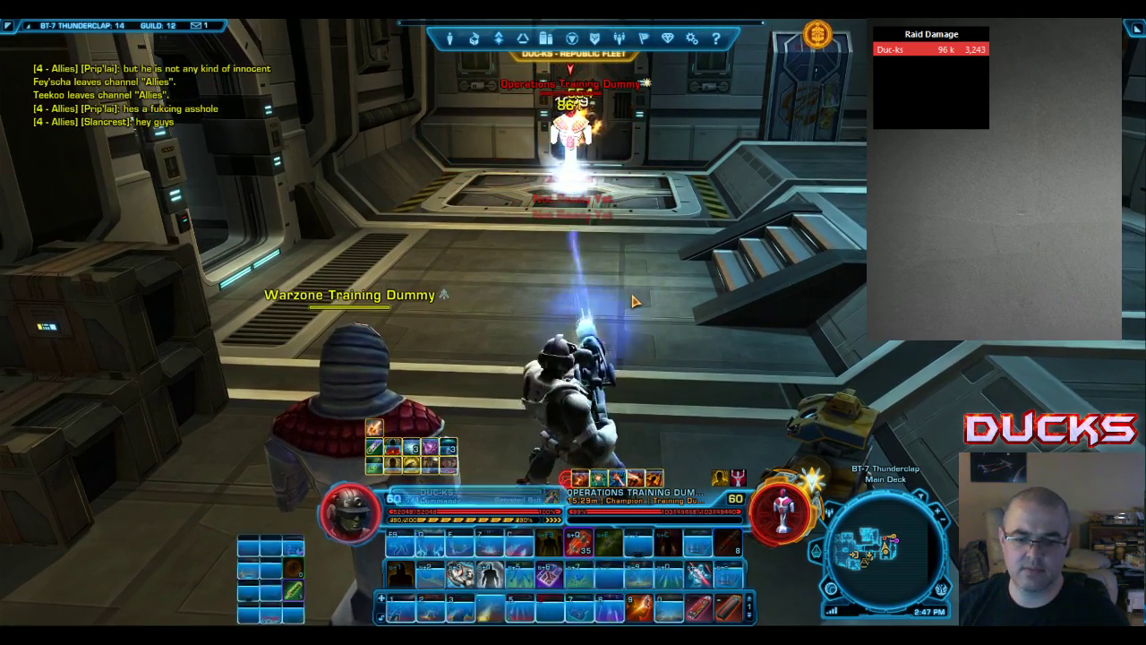
{"action": "key", "text": "4"}
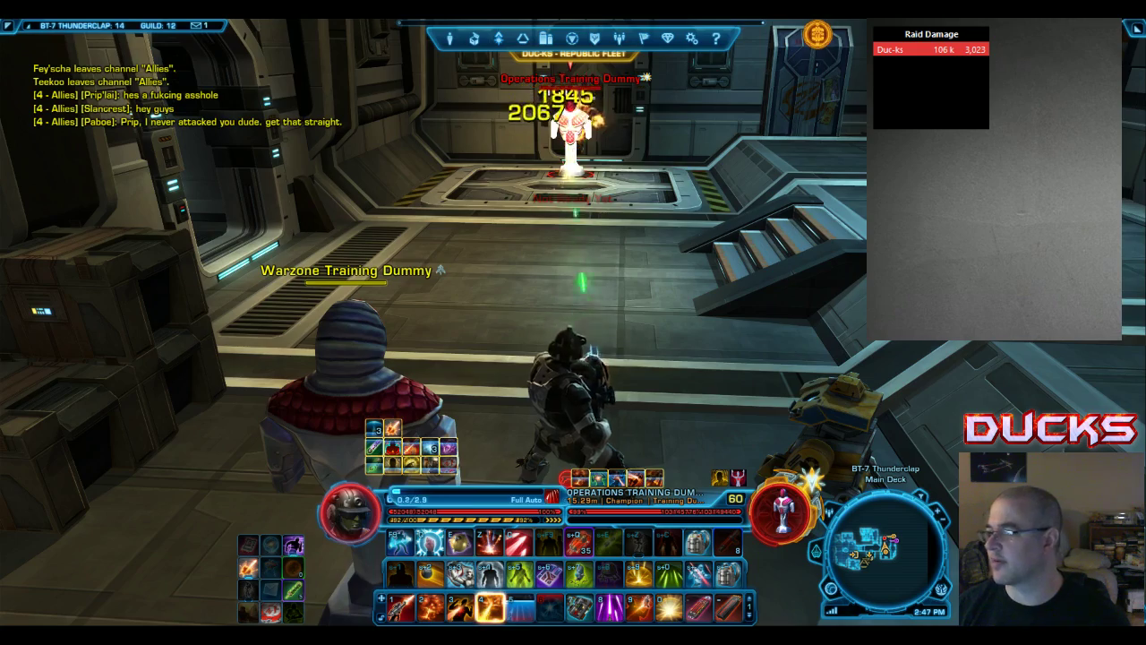
Keep firing hotkeys 1–6 at the dummy until the overlay shows 212k at 2,935 DPS.
{"action": "left_click_drag", "start_coordinate": [782, 254], "coordinate": [782, 253]}
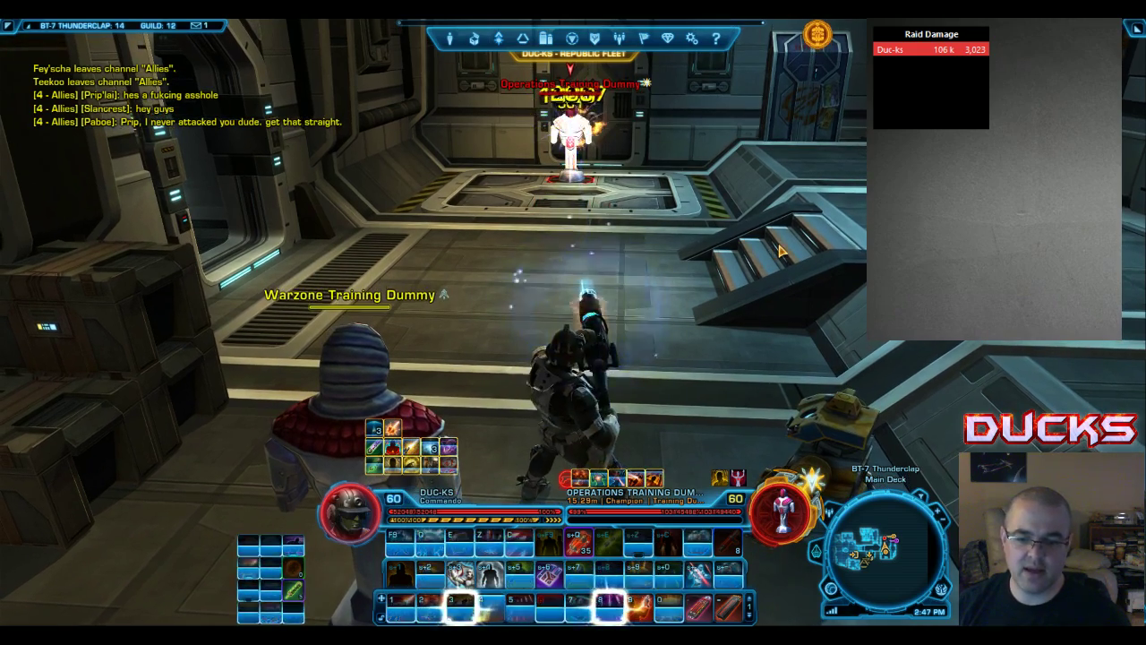
{"action": "key", "text": "3"}
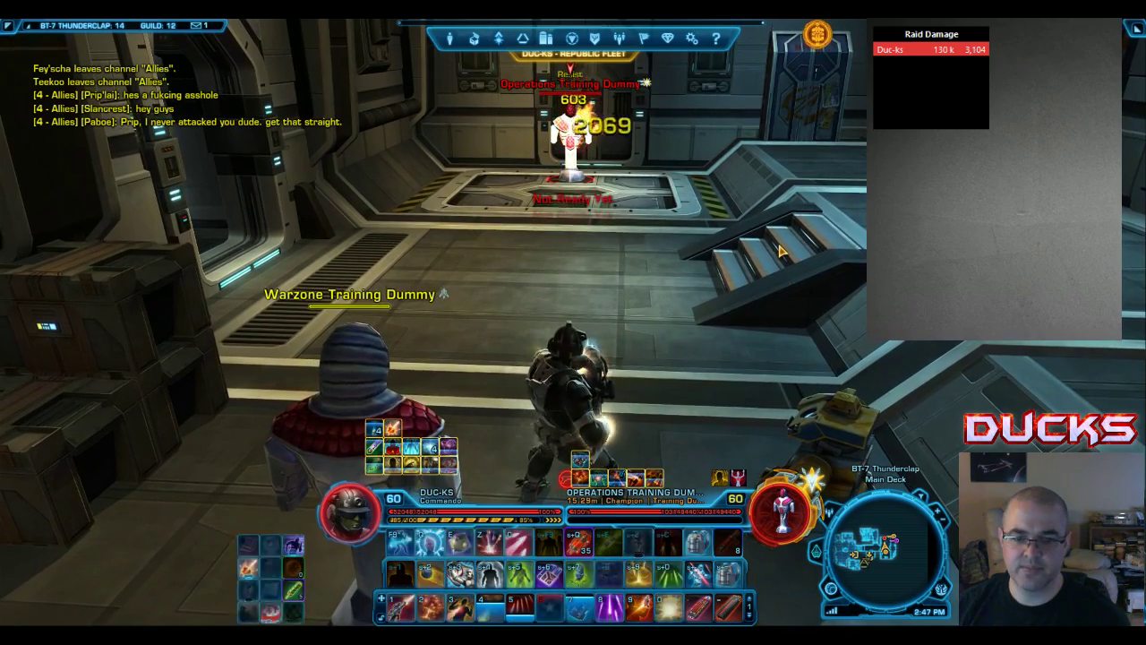
{"action": "key", "text": "1"}
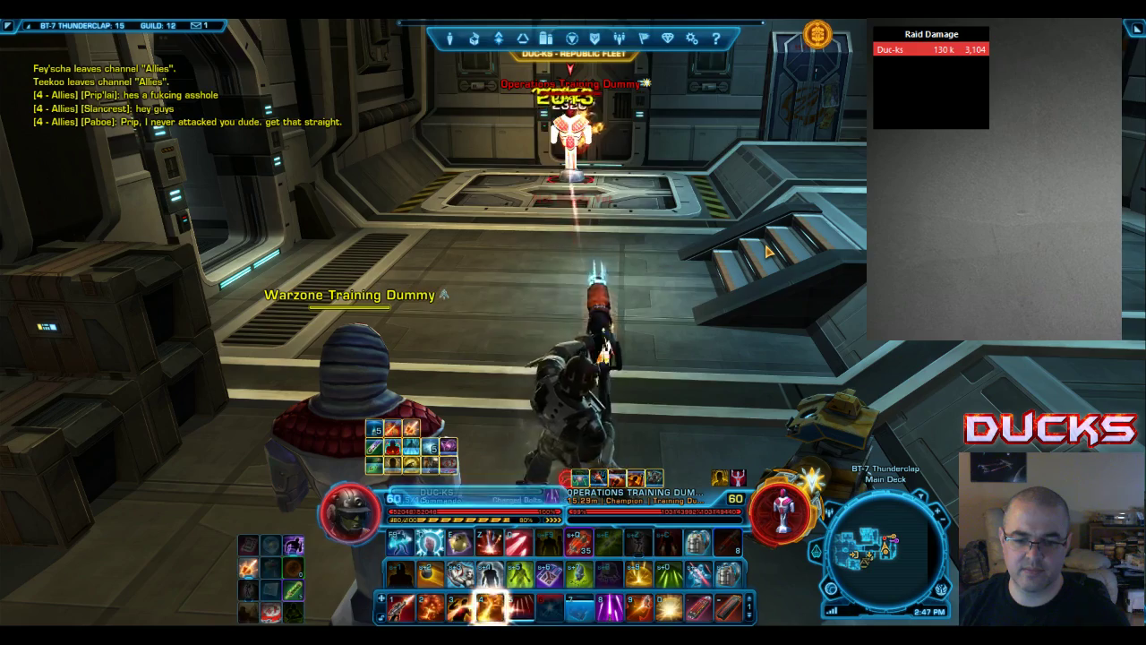
{"action": "key", "text": "2"}
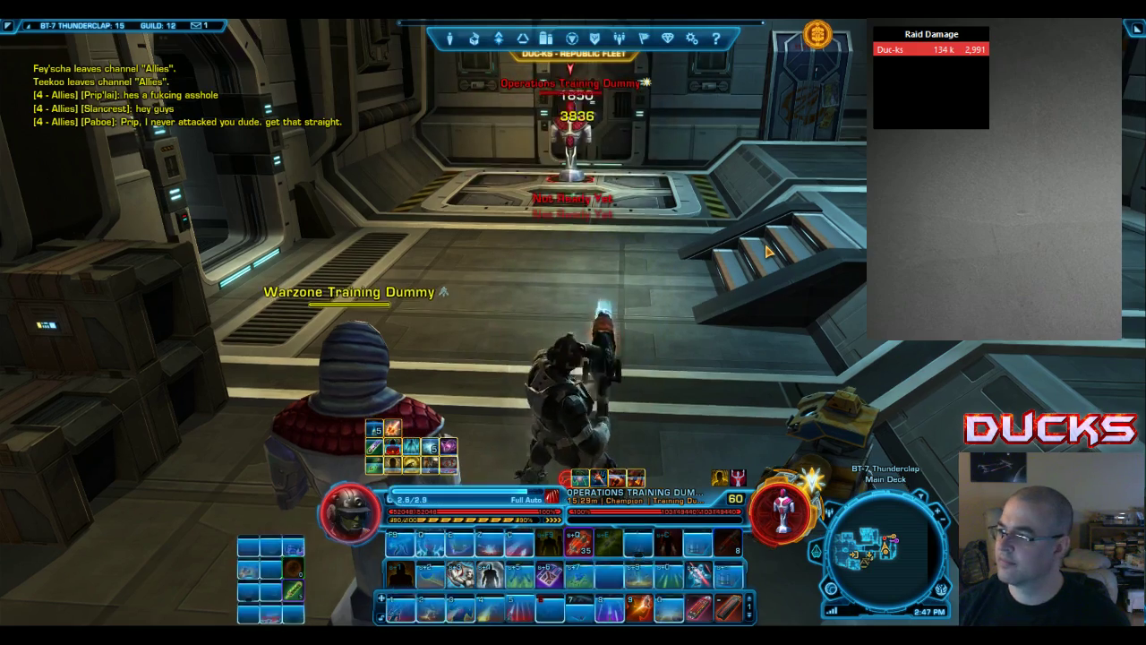
{"action": "key", "text": "3"}
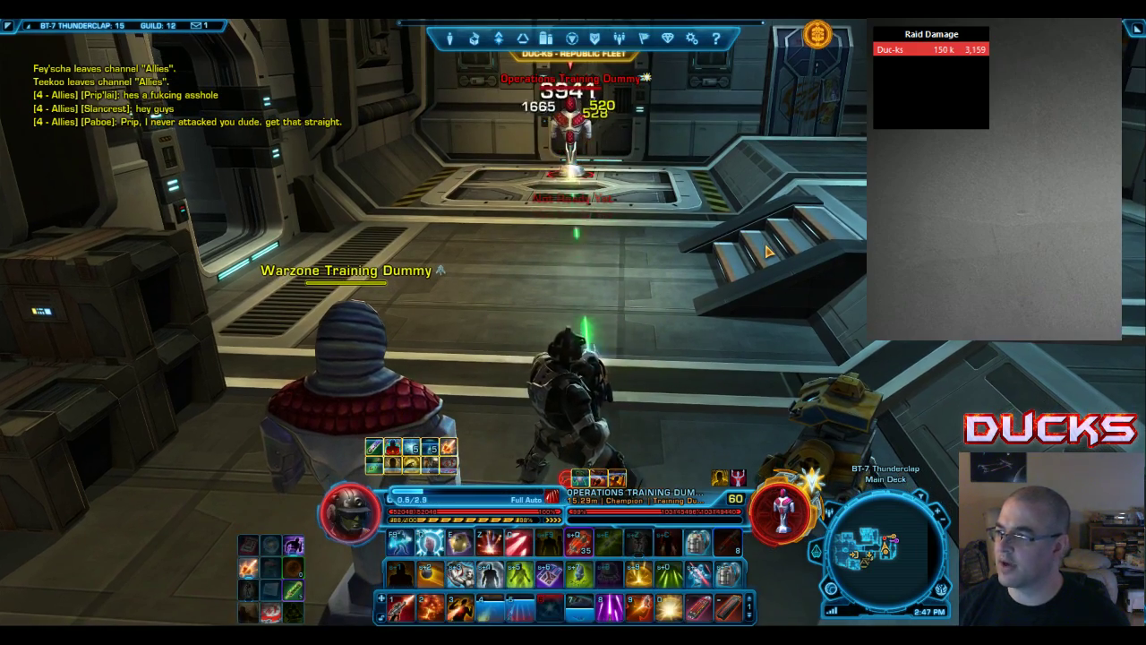
{"action": "key", "text": "4"}
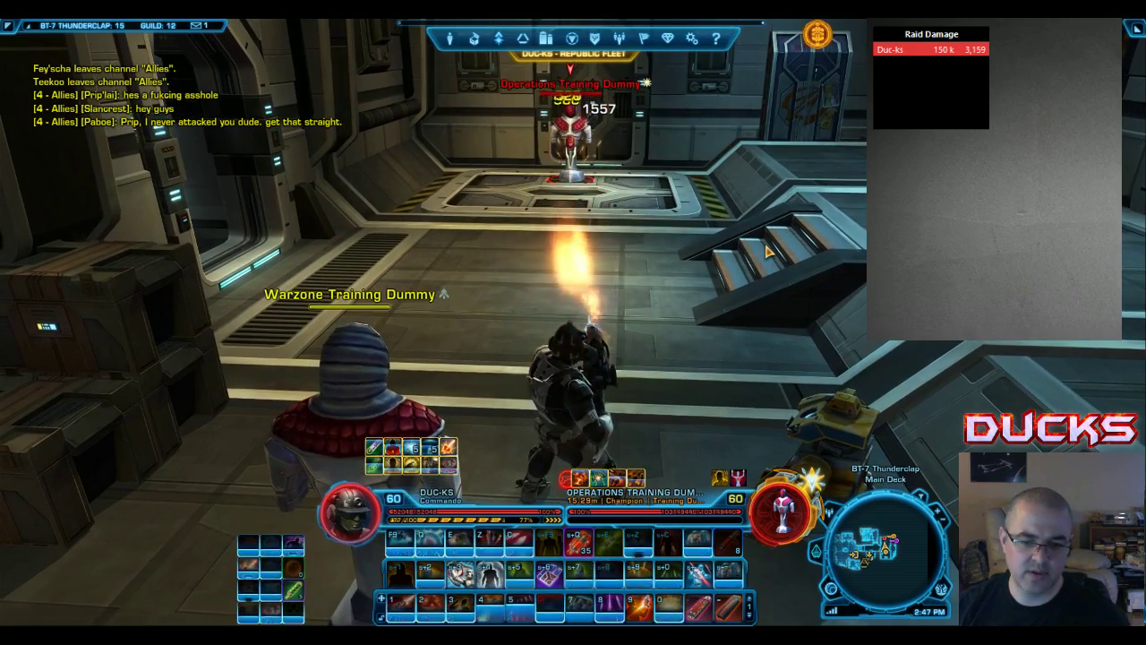
{"action": "key", "text": "5"}
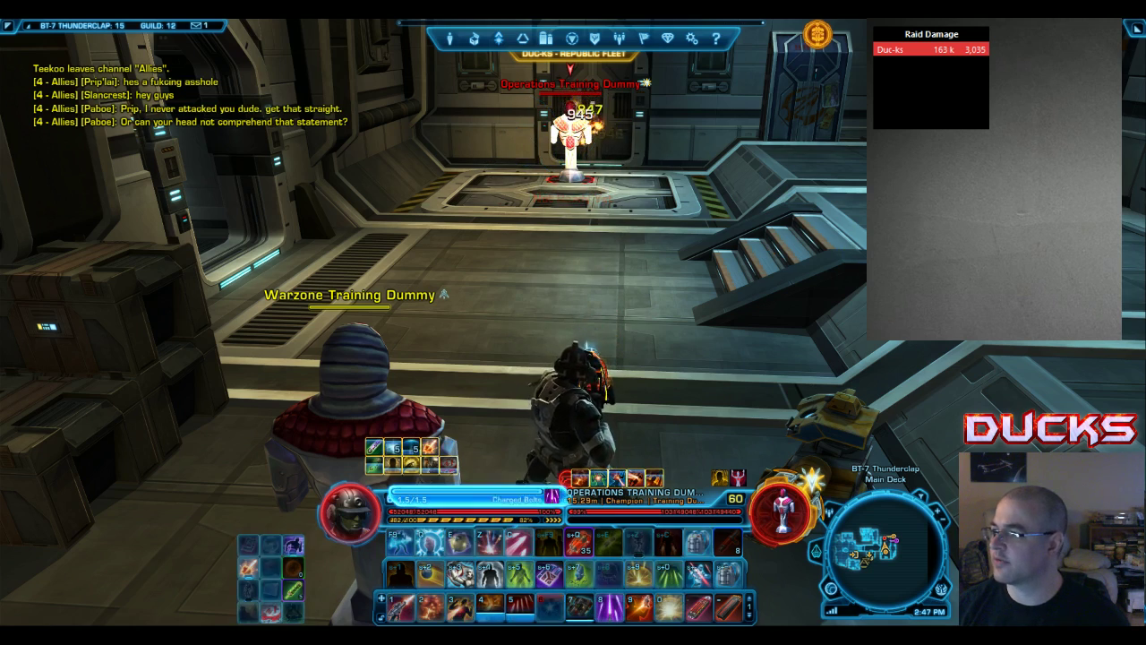
{"action": "key", "text": "4"}
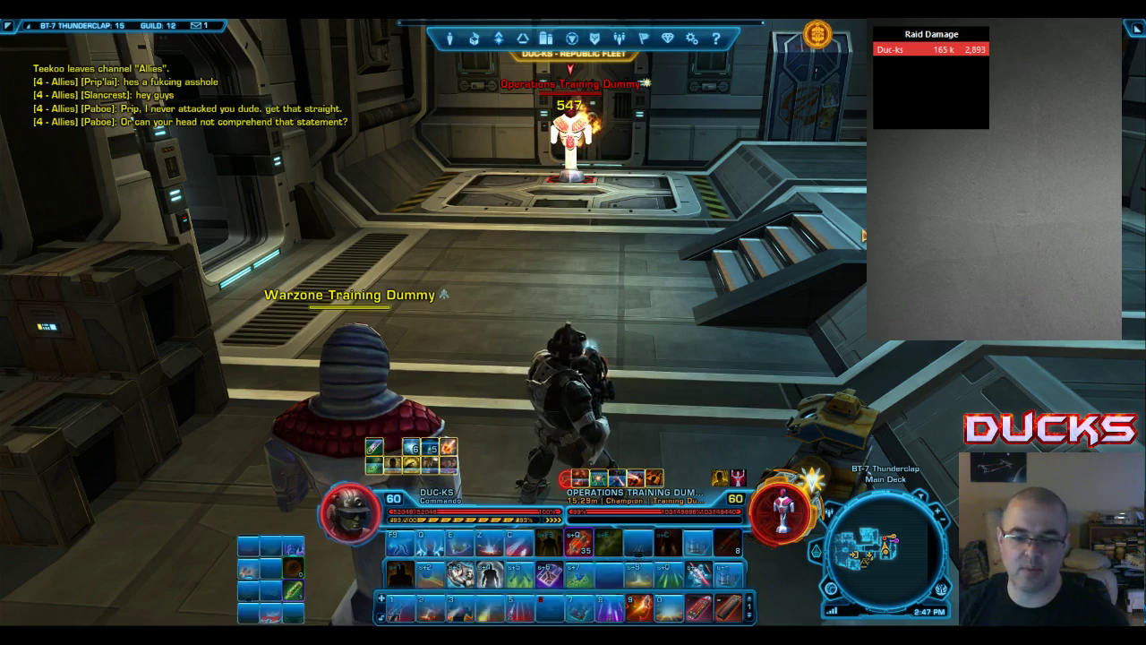
{"action": "key", "text": "3"}
{"action": "key", "text": "2"}
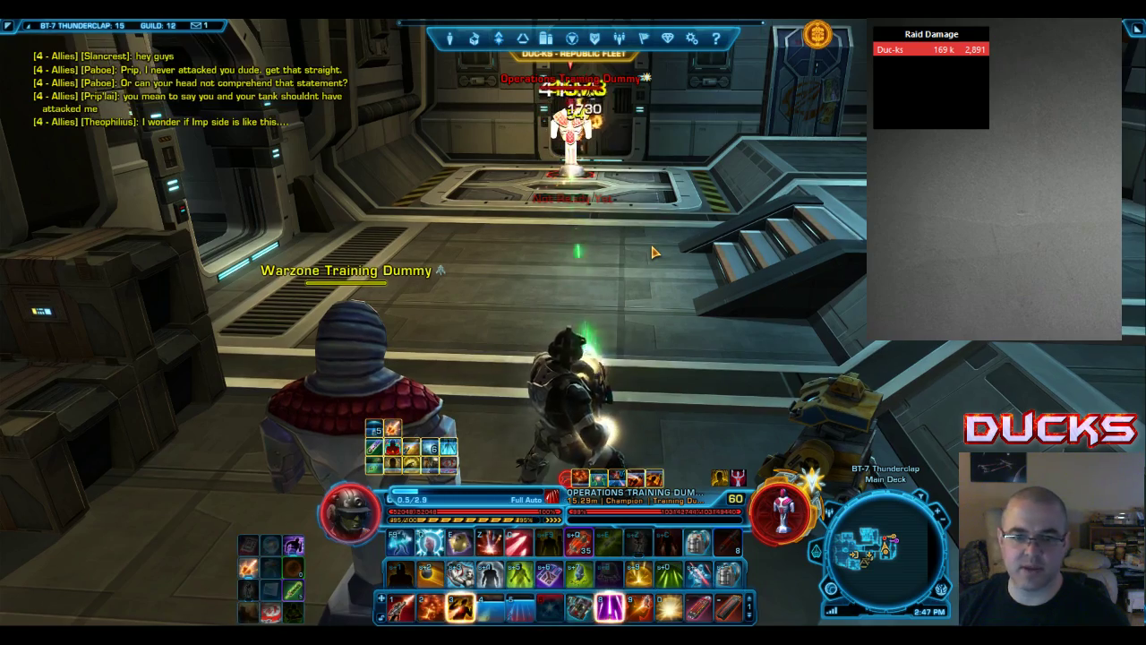
{"action": "key", "text": "4"}
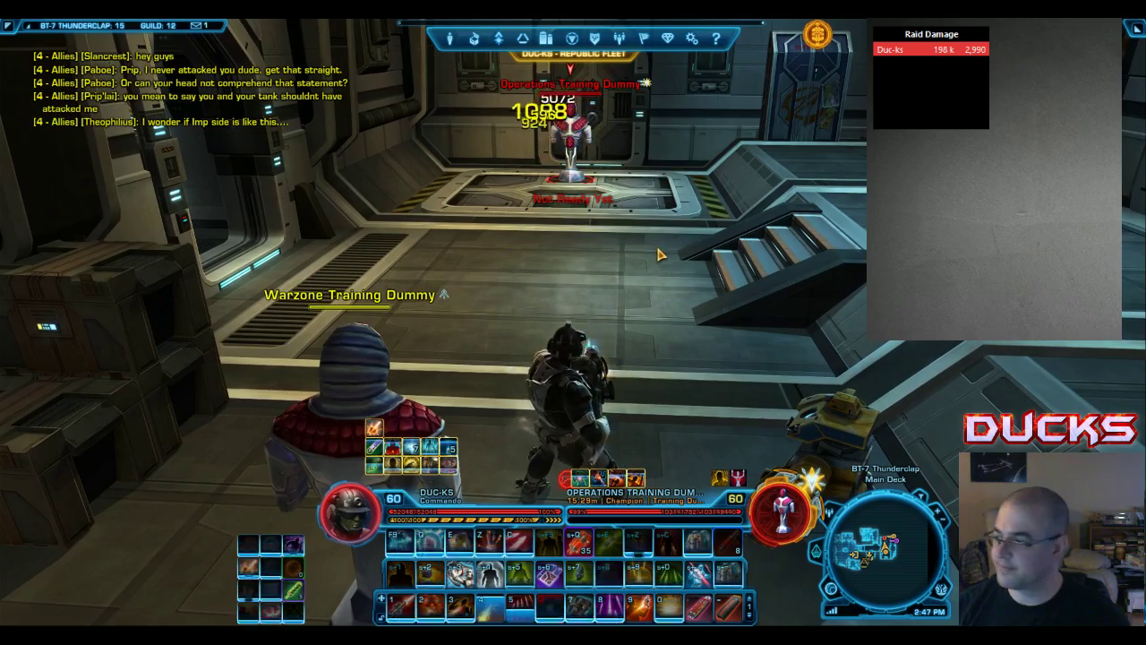
{"action": "key", "text": "5"}
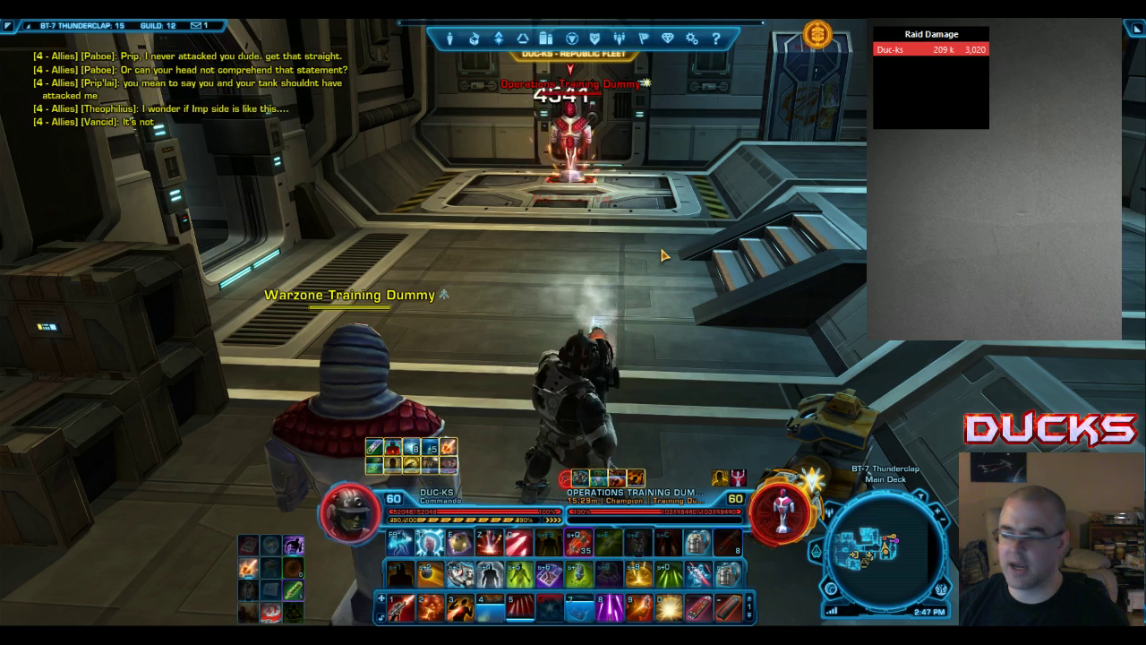
{"action": "key", "text": "6"}
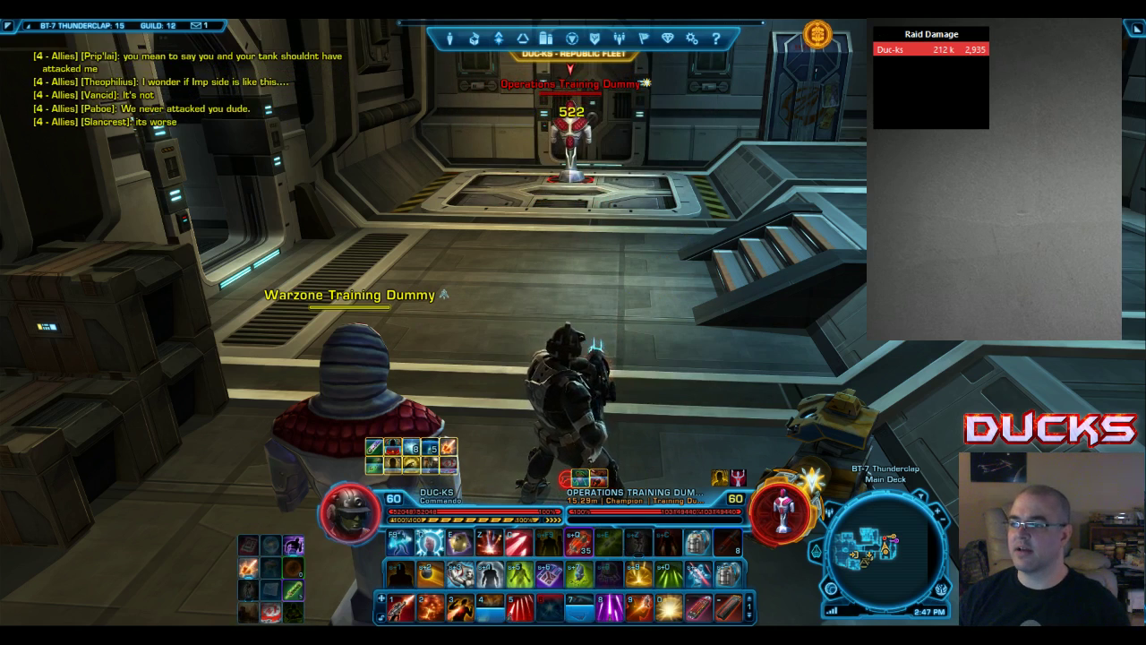